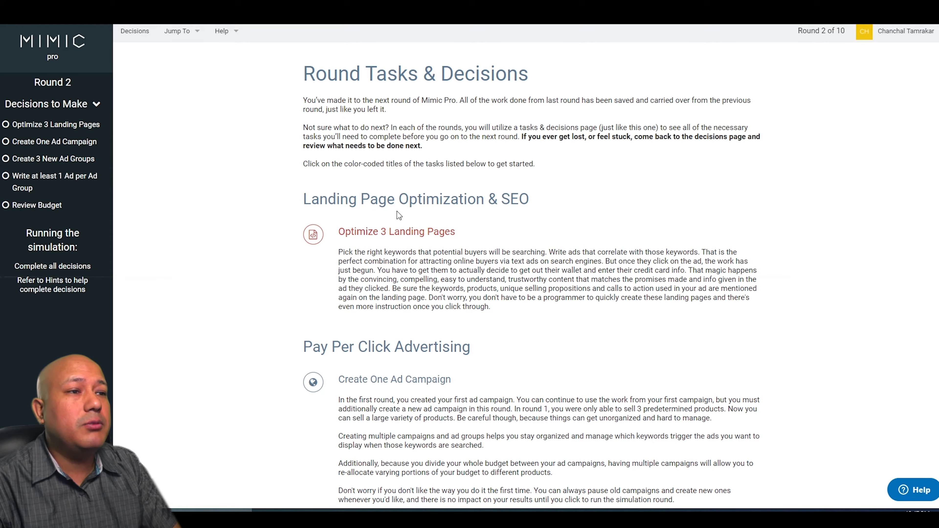
Open the Optimize 3 Landing Pages task from the Round 2 decisions and go to its list of pages
{"action": "scroll", "coordinate": [399, 216], "scroll_direction": "down", "scroll_amount": 1}
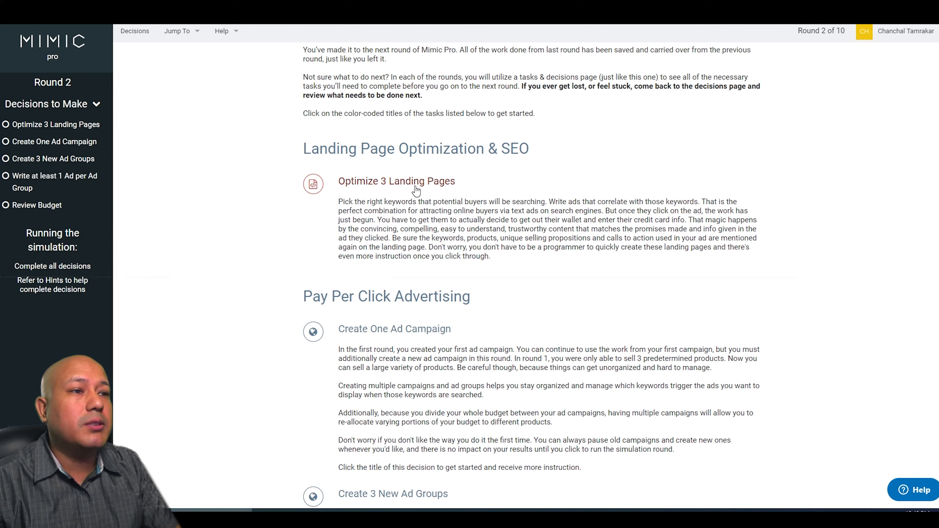
{"action": "scroll", "coordinate": [407, 188], "scroll_direction": "down", "scroll_amount": 5}
{"action": "scroll", "coordinate": [403, 188], "scroll_direction": "up", "scroll_amount": 5}
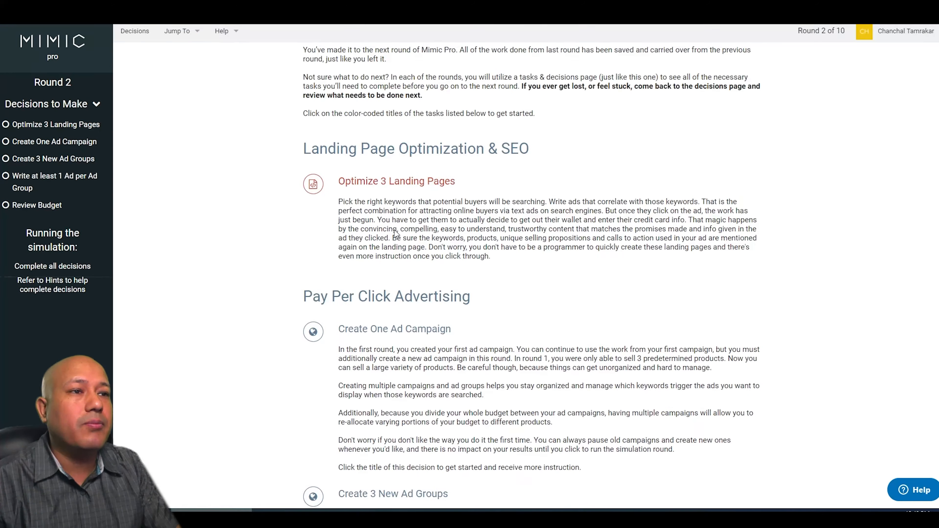
{"action": "left_click", "coordinate": [401, 183]}
{"action": "scroll", "coordinate": [373, 181], "scroll_direction": "down", "scroll_amount": 5}
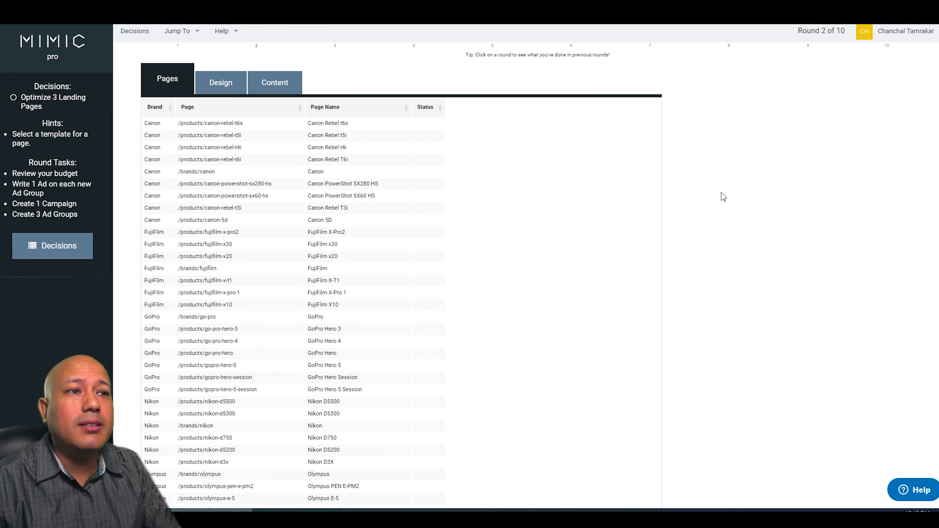
Choose the GoPro Hero 4 page for optimization and apply the Buy Product Now template to it
{"action": "scroll", "coordinate": [214, 144], "scroll_direction": "up", "scroll_amount": 3}
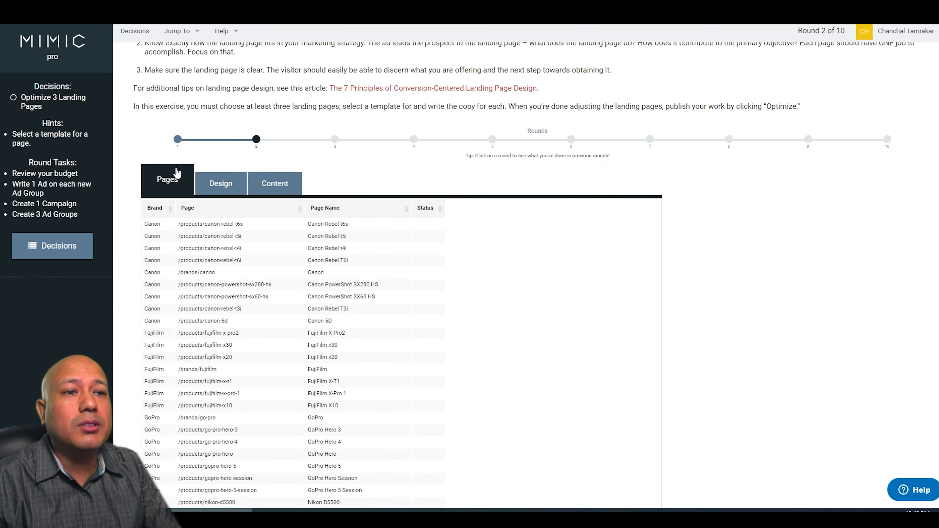
{"action": "left_click", "coordinate": [223, 237]}
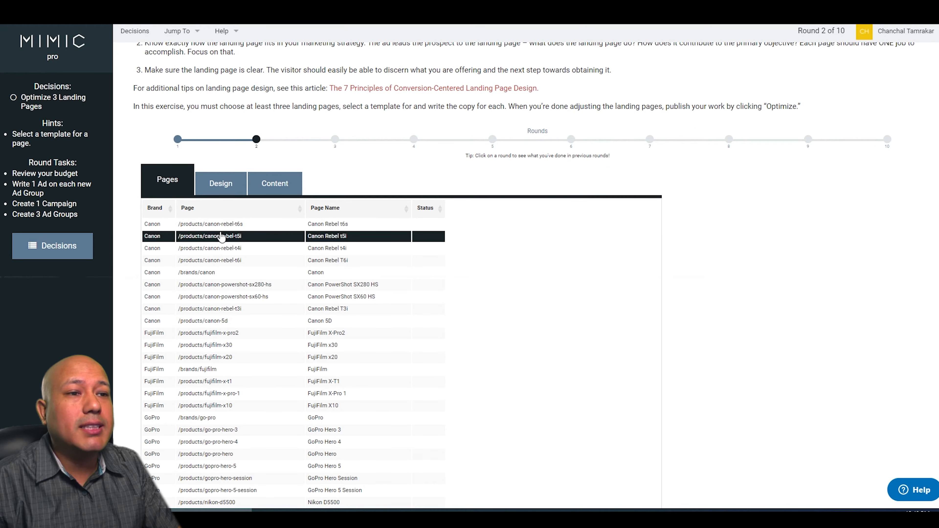
{"action": "scroll", "coordinate": [229, 244], "scroll_direction": "down", "scroll_amount": 3}
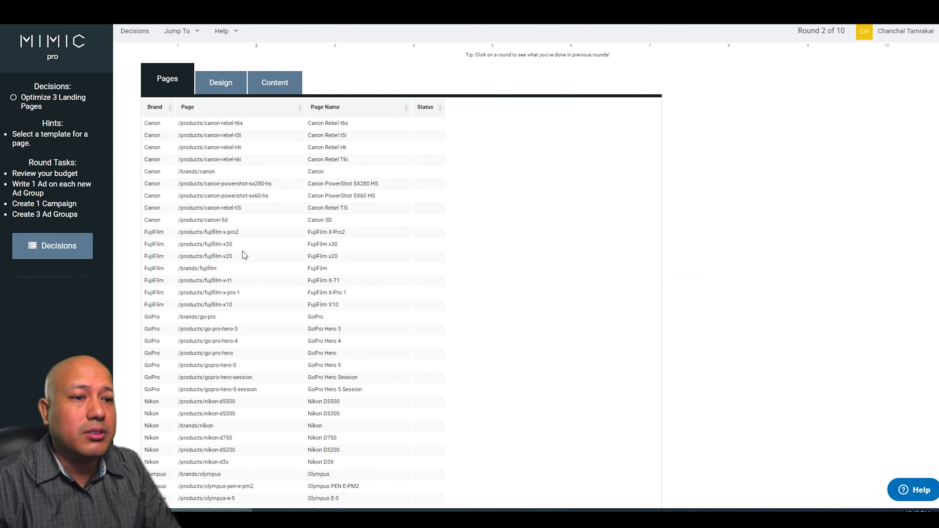
{"action": "left_click", "coordinate": [229, 340]}
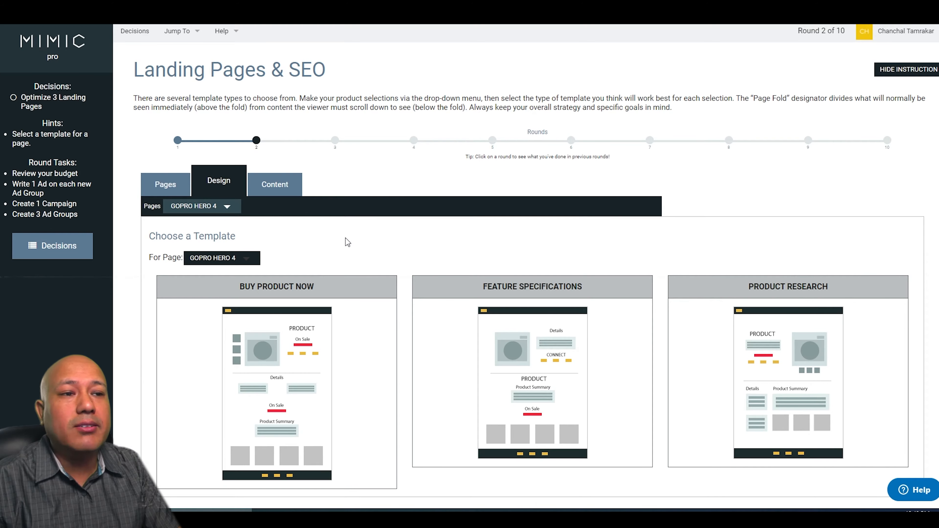
{"action": "scroll", "coordinate": [376, 207], "scroll_direction": "down", "scroll_amount": 2}
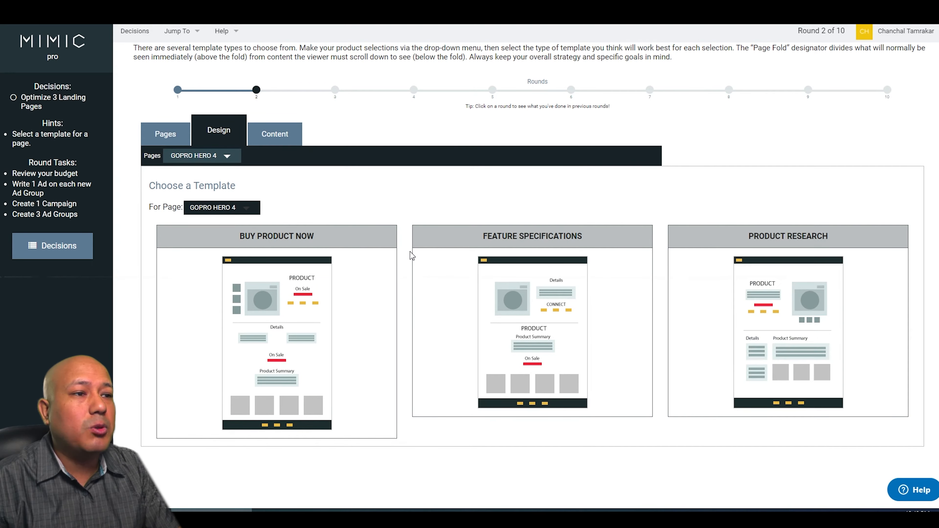
{"action": "scroll", "coordinate": [409, 254], "scroll_direction": "down", "scroll_amount": 3}
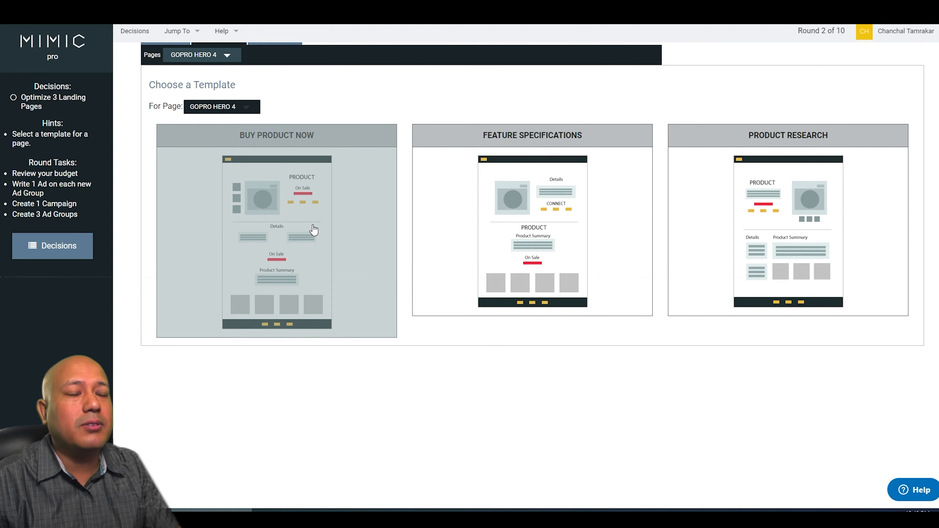
{"action": "left_click", "coordinate": [302, 237]}
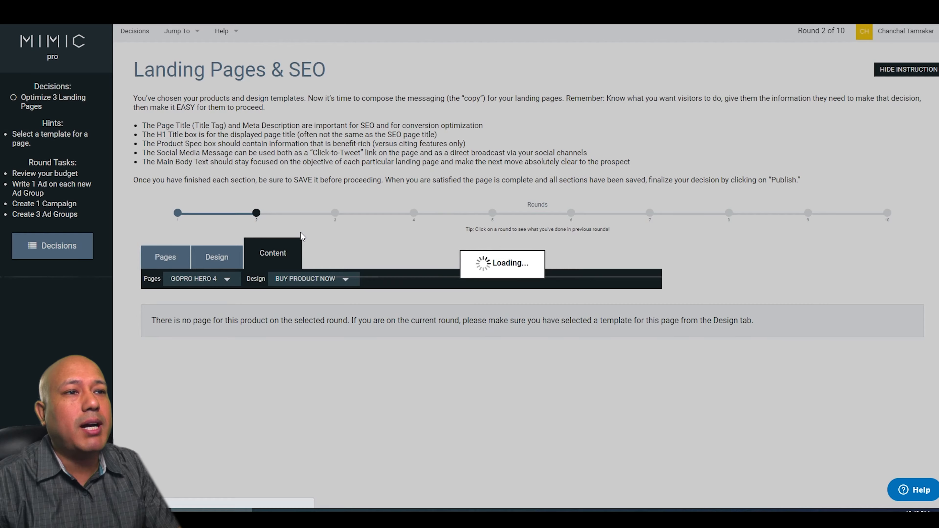
Fill the sub left body text under Product Details with "afdsgsg sgdsgfs gdsfgs gdfg s" and save it
{"action": "scroll", "coordinate": [471, 217], "scroll_direction": "down", "scroll_amount": 8}
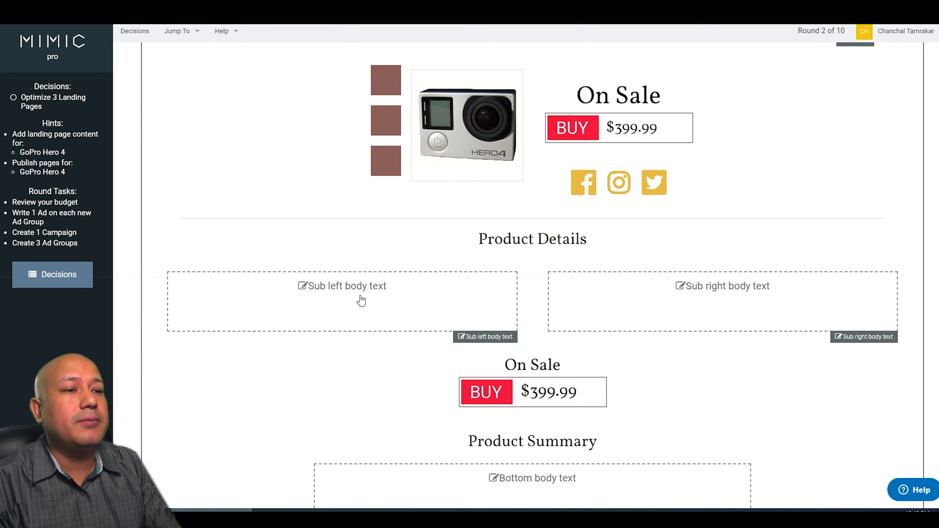
{"action": "left_click", "coordinate": [354, 298]}
{"action": "type", "text": "afdsgs"}
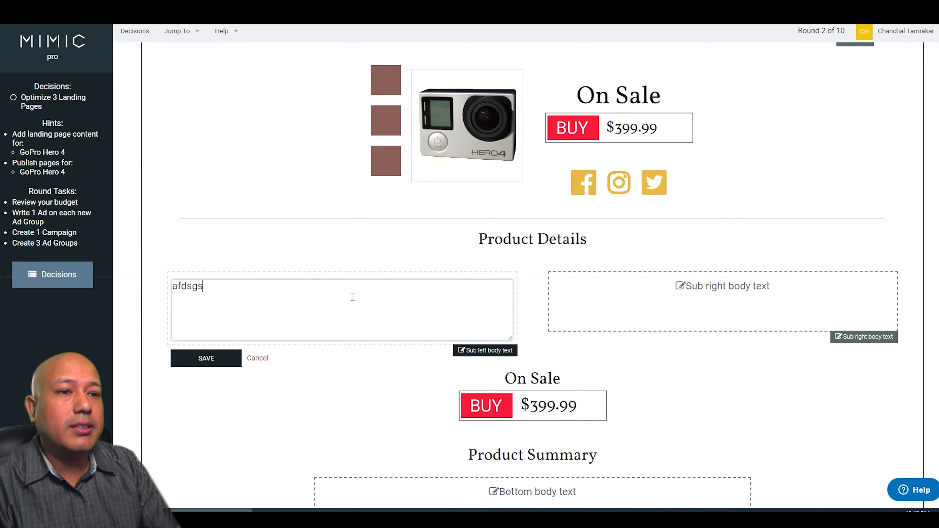
{"action": "type", "text": "g sgdsgfs gdsfgs gdfg s"}
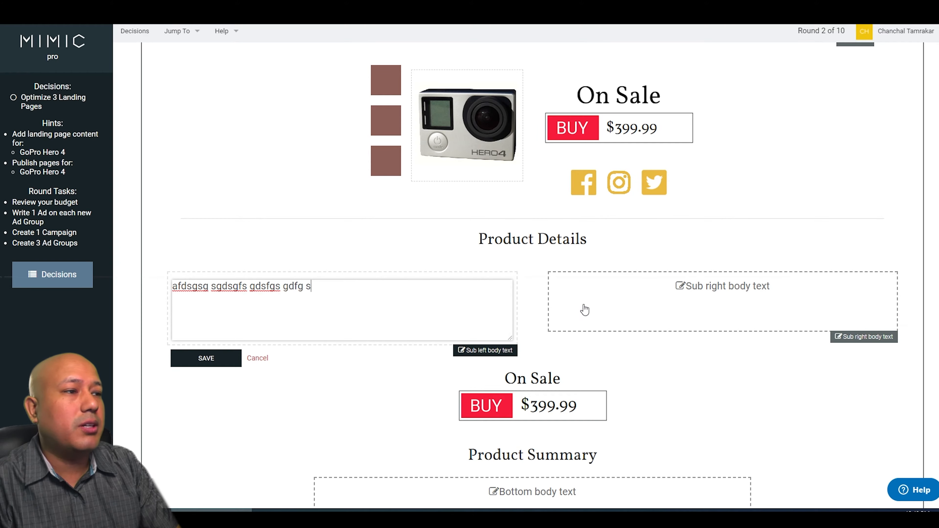
{"action": "left_click", "coordinate": [583, 308]}
{"action": "left_click", "coordinate": [477, 324]}
{"action": "left_click", "coordinate": [213, 358]}
Fill the sub right body text with "sgfsgs gdfgs gfdgs gdfg sgfsdfg dsf" and save it
{"action": "left_click", "coordinate": [635, 296]}
{"action": "type", "text": "sgfs"}
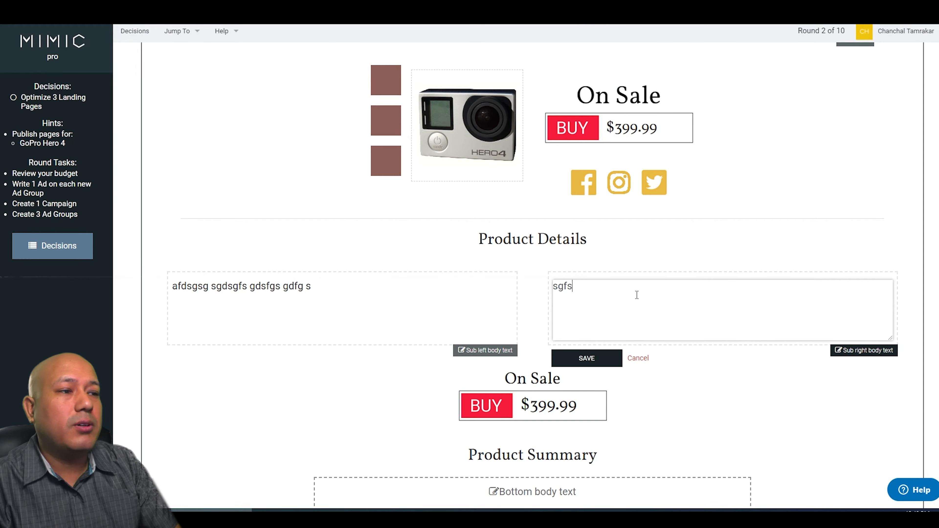
{"action": "type", "text": "gs gdfgs gfdgs gdfg sgfsgf sdf"}
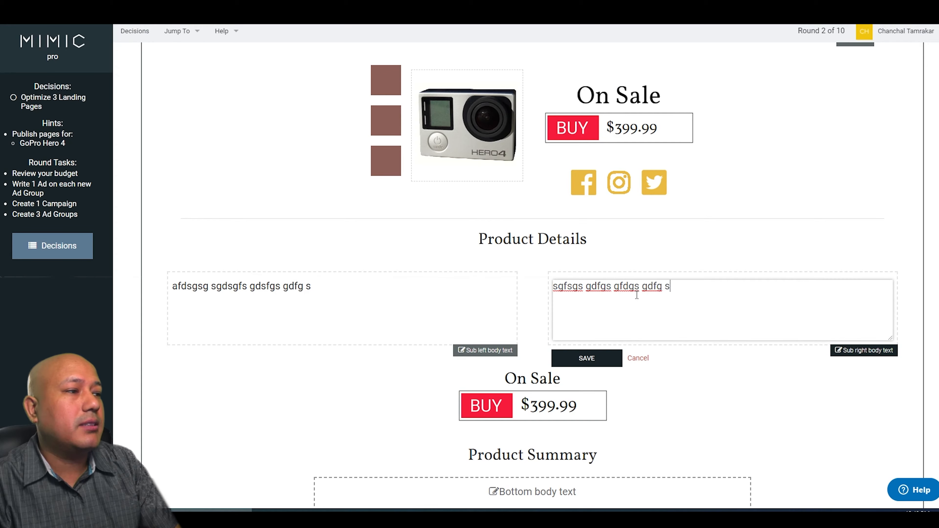
{"action": "left_click", "coordinate": [601, 359]}
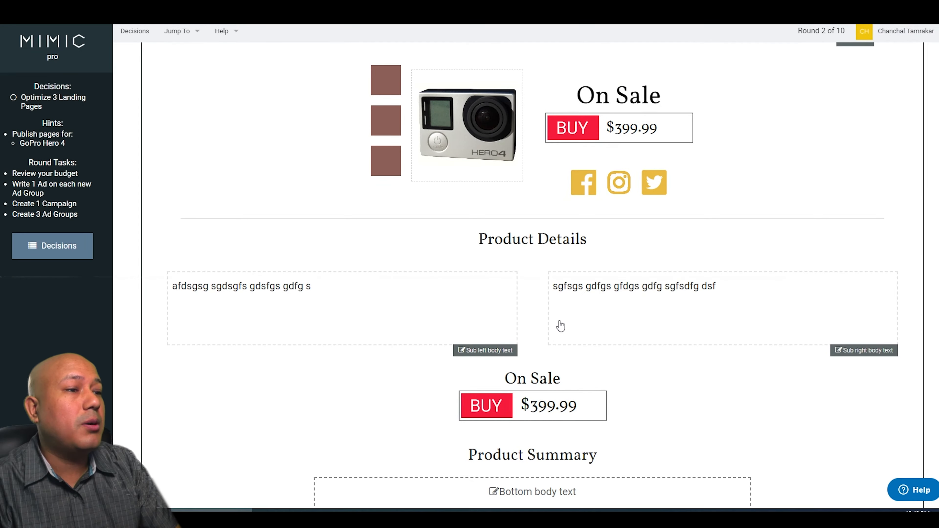
Enter "sdfgsd gdfgs d dfgds fgdsfg s" as the bottom body text under Product Summary and save it
{"action": "scroll", "coordinate": [509, 295], "scroll_direction": "down", "scroll_amount": 5}
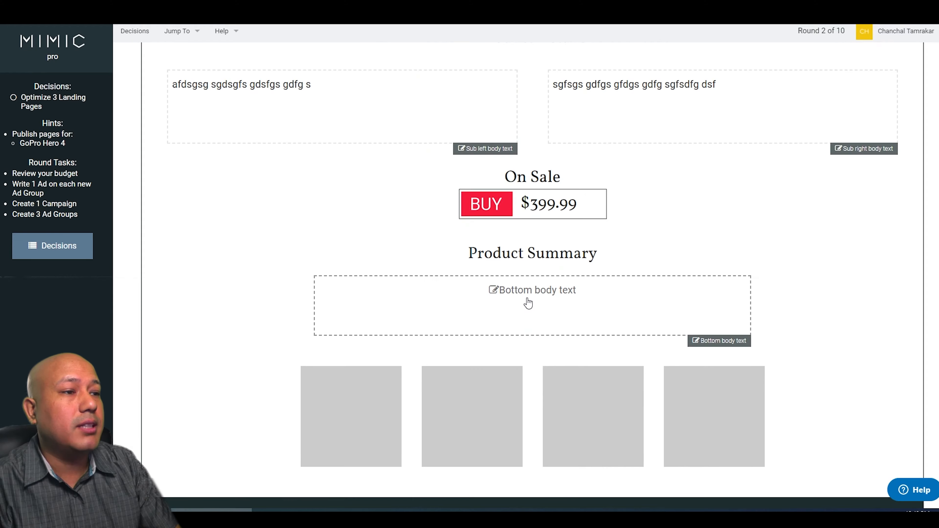
{"action": "left_click", "coordinate": [550, 304]}
{"action": "type", "text": "sdfgsd gdfgs d"}
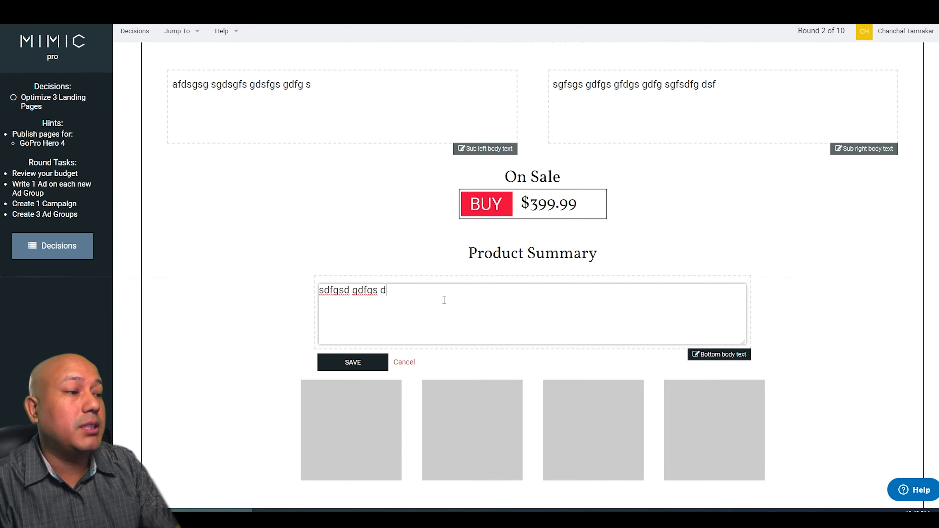
{"action": "type", "text": " dfgds fgdsfg s"}
{"action": "left_click", "coordinate": [370, 366]}
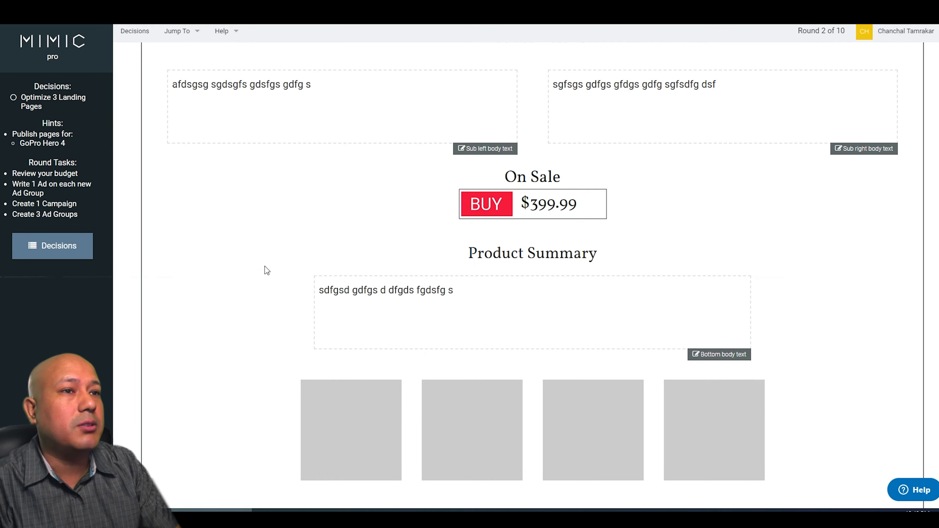
Review the GoPro Hero 4 landing page and publish it with Optimize
{"action": "scroll", "coordinate": [268, 272], "scroll_direction": "up", "scroll_amount": 4}
{"action": "scroll", "coordinate": [268, 309], "scroll_direction": "up", "scroll_amount": 5}
{"action": "scroll", "coordinate": [268, 310], "scroll_direction": "down", "scroll_amount": 12}
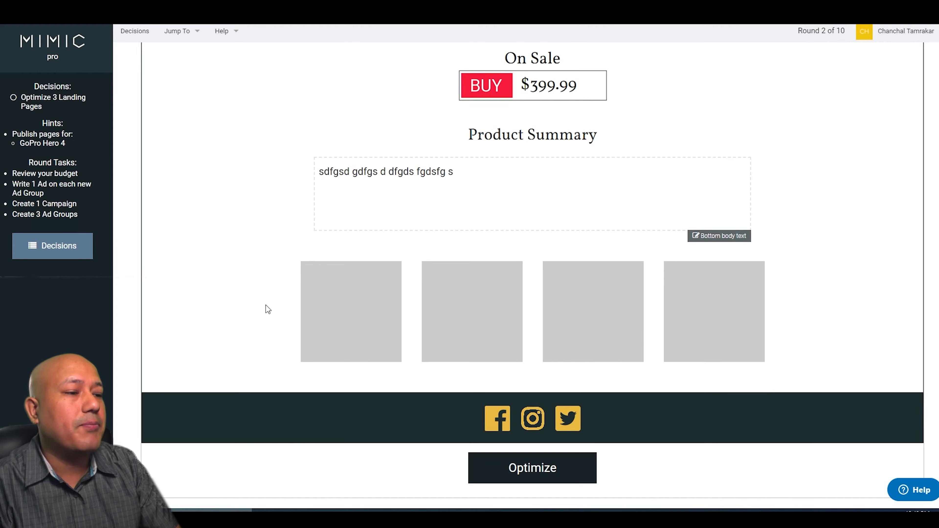
{"action": "scroll", "coordinate": [310, 203], "scroll_direction": "up", "scroll_amount": 15}
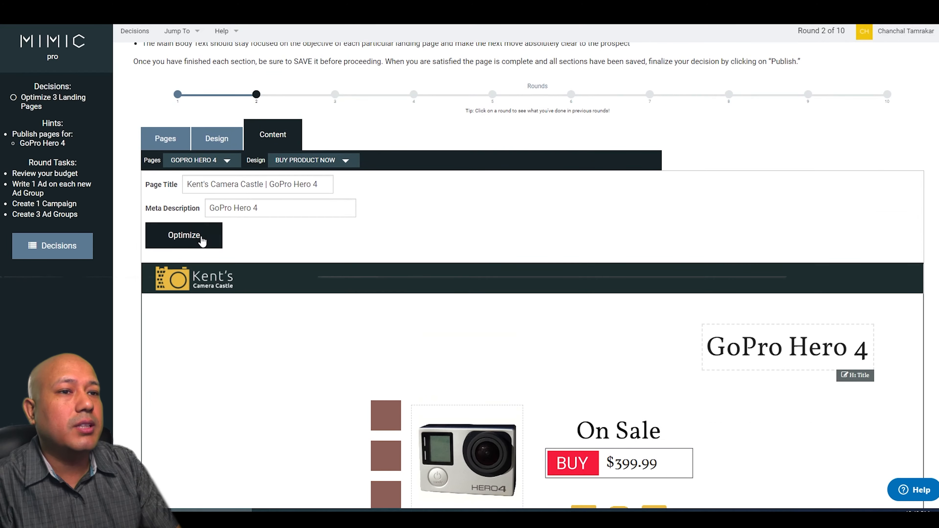
{"action": "left_click", "coordinate": [202, 240]}
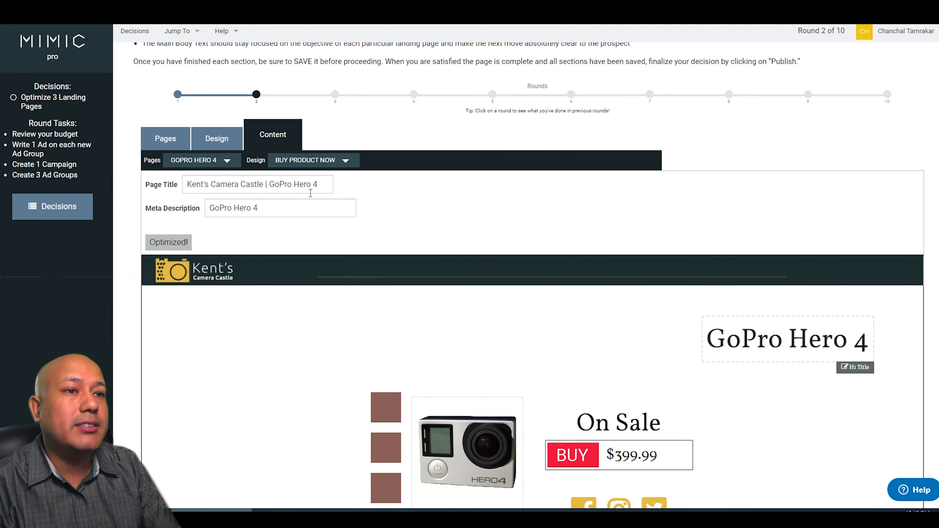
Return to the page list, choose the Canon brand page and apply the Hero Product template
{"action": "left_click", "coordinate": [182, 144]}
{"action": "scroll", "coordinate": [372, 249], "scroll_direction": "down", "scroll_amount": 7}
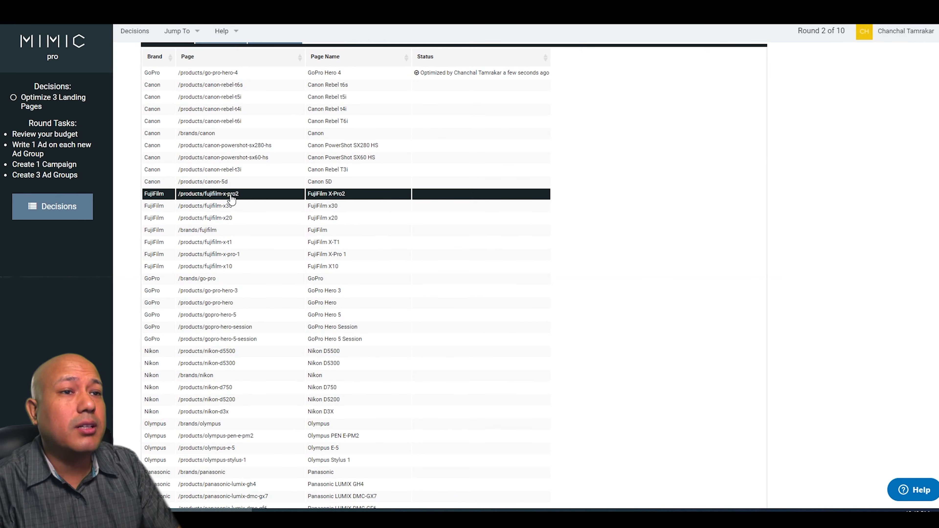
{"action": "left_click", "coordinate": [205, 138]}
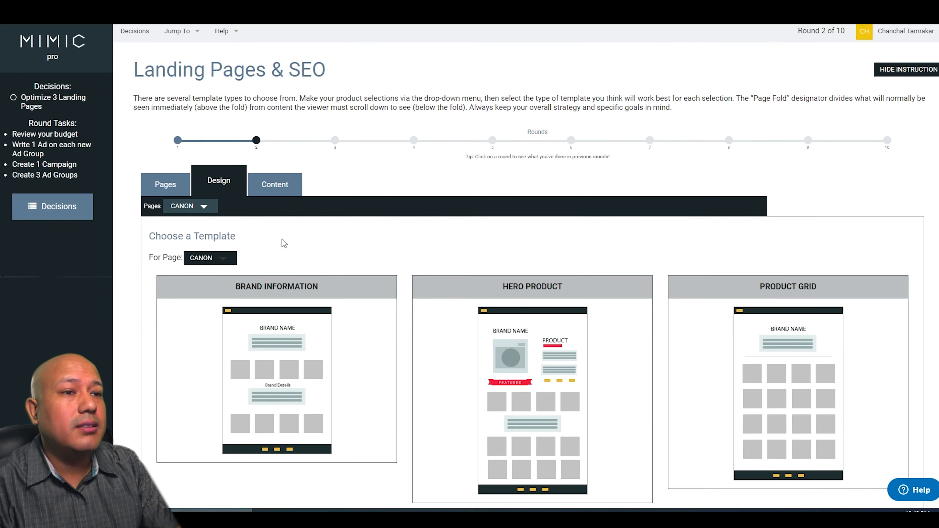
{"action": "scroll", "coordinate": [313, 318], "scroll_direction": "down", "scroll_amount": 6}
{"action": "scroll", "coordinate": [288, 222], "scroll_direction": "up", "scroll_amount": 4}
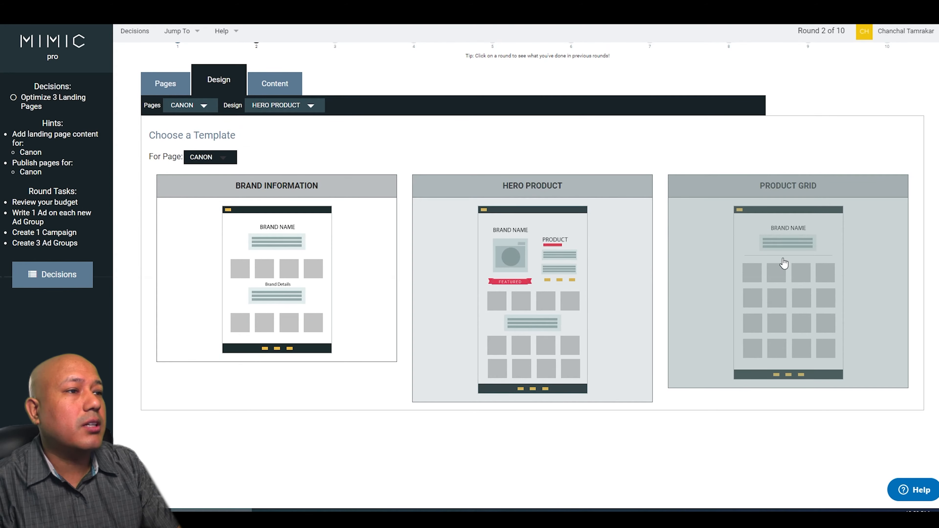
{"action": "left_click", "coordinate": [528, 266]}
{"action": "scroll", "coordinate": [426, 332], "scroll_direction": "down", "scroll_amount": 12}
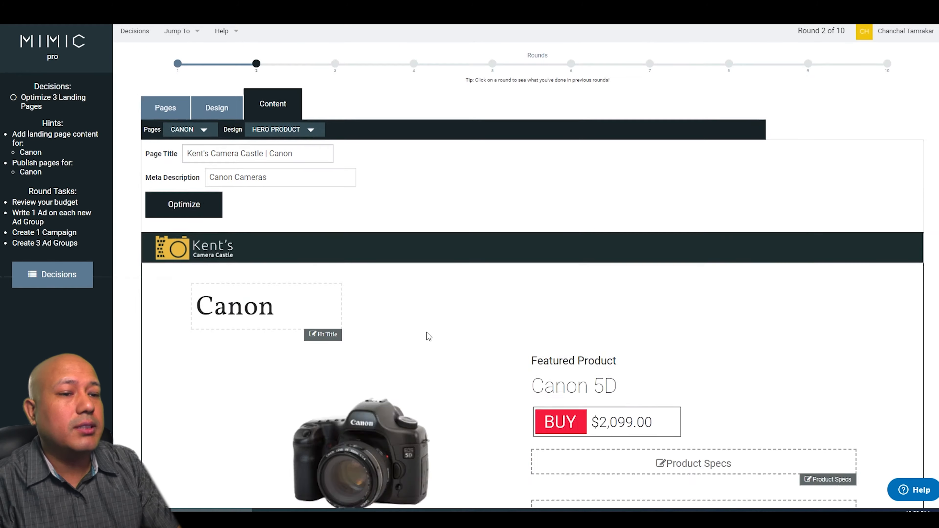
{"action": "left_click", "coordinate": [273, 216]}
{"action": "scroll", "coordinate": [473, 281], "scroll_direction": "down", "scroll_amount": 4}
{"action": "scroll", "coordinate": [474, 267], "scroll_direction": "down", "scroll_amount": 3}
{"action": "left_click", "coordinate": [687, 153]}
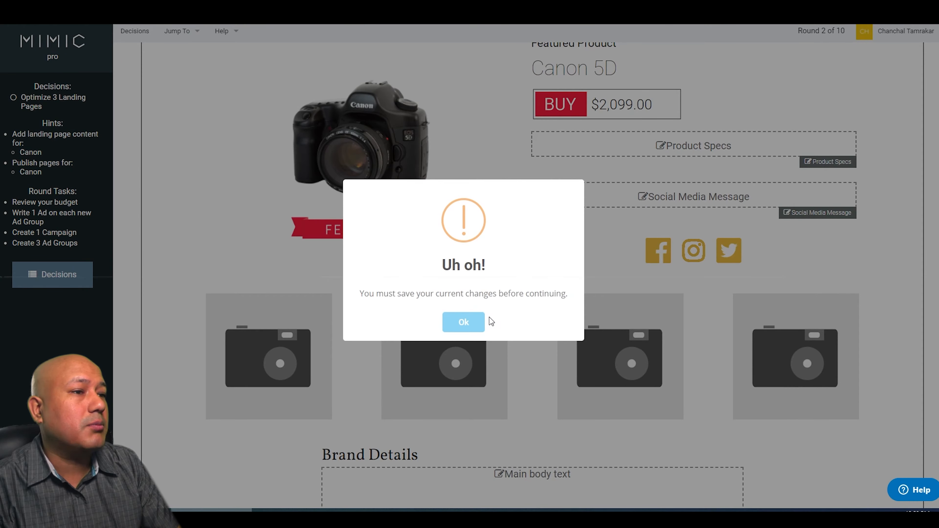
{"action": "left_click", "coordinate": [471, 324]}
{"action": "scroll", "coordinate": [367, 198], "scroll_direction": "up", "scroll_amount": 5}
{"action": "left_click", "coordinate": [245, 234]}
Enter "fsg sgsdgf sdgsdg sgdsfg" as the Product Specs text of the Canon 5D featured product and save it
{"action": "scroll", "coordinate": [725, 253], "scroll_direction": "down", "scroll_amount": 3}
{"action": "left_click", "coordinate": [733, 214]}
{"action": "type", "text": "fsg sgsdgf sdgsdg sgdsfg"}
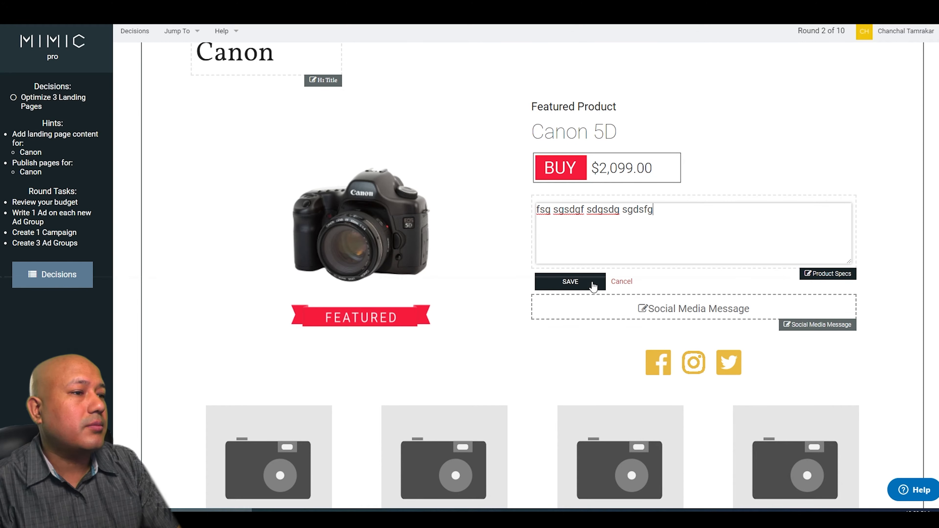
{"action": "left_click", "coordinate": [592, 282]}
Enter "dsfg sgfsd gs" as the Social Media Message and save it
{"action": "left_click", "coordinate": [689, 263]}
{"action": "type", "text": "dsfg sdfsdf"}
{"action": "left_click", "coordinate": [578, 332]}
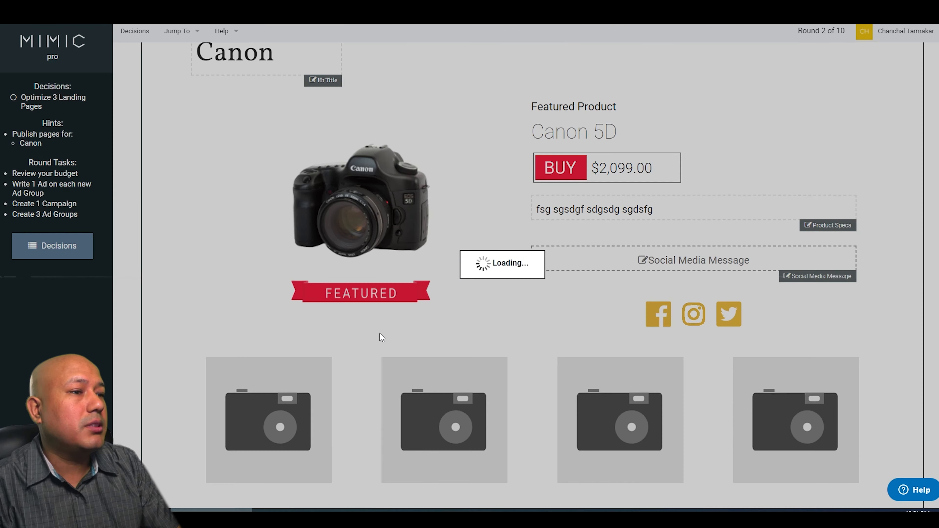
Enter "s gfsdg sgdsfg sgfgs gdsg" as the main body text under Brand Details and save it
{"action": "scroll", "coordinate": [380, 334], "scroll_direction": "down", "scroll_amount": 5}
{"action": "left_click", "coordinate": [408, 359]}
{"action": "type", "text": "s gfsdg sgdsfg  sgfgs gdsg"}
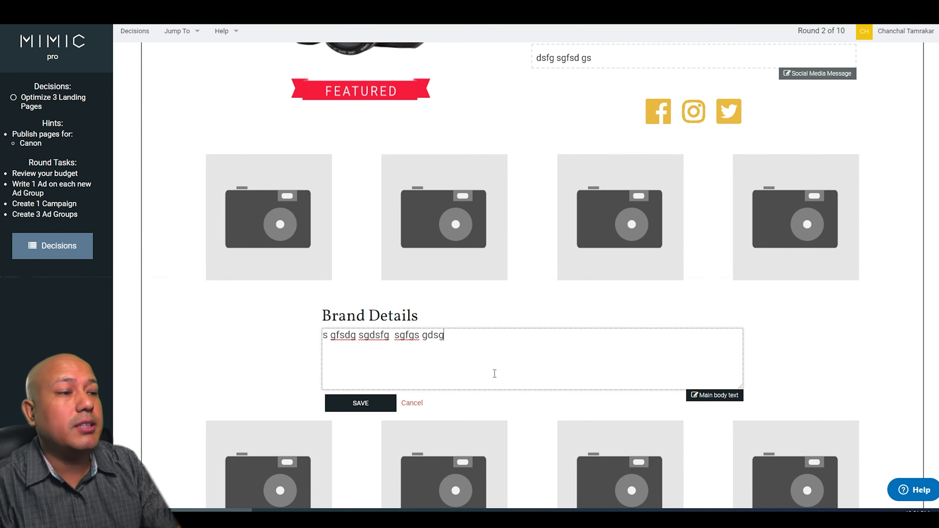
{"action": "scroll", "coordinate": [494, 374], "scroll_direction": "down", "scroll_amount": 5}
{"action": "scroll", "coordinate": [563, 380], "scroll_direction": "down", "scroll_amount": 2}
{"action": "scroll", "coordinate": [503, 387], "scroll_direction": "up", "scroll_amount": 3}
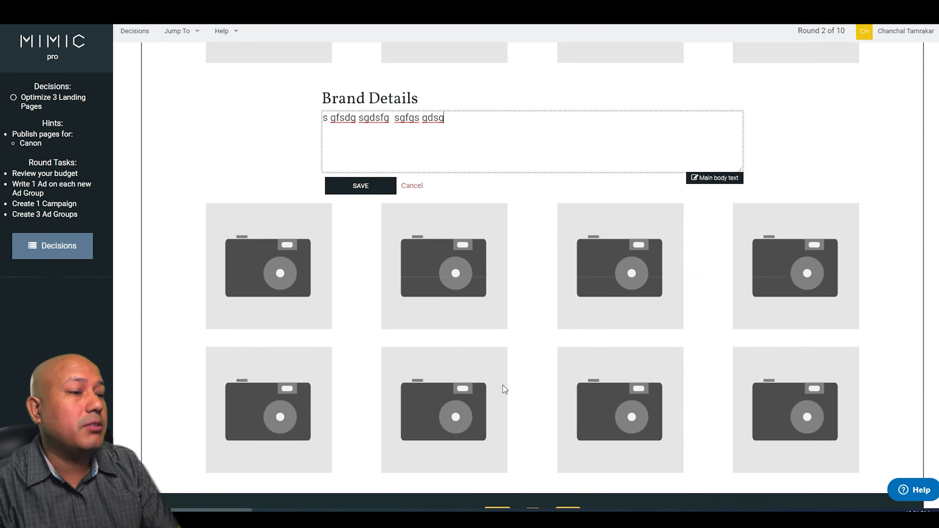
{"action": "scroll", "coordinate": [549, 394], "scroll_direction": "down", "scroll_amount": 3}
{"action": "left_click", "coordinate": [549, 468]}
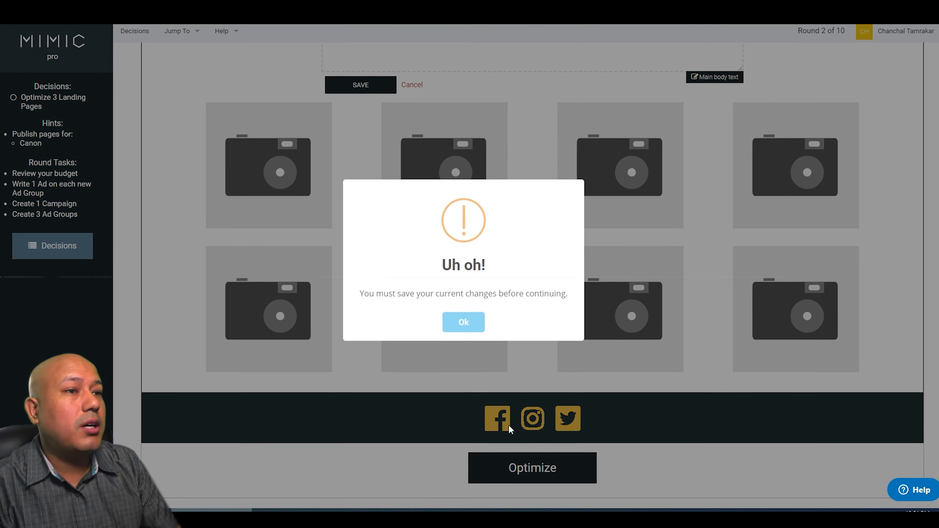
{"action": "left_click", "coordinate": [466, 328]}
{"action": "scroll", "coordinate": [389, 258], "scroll_direction": "up", "scroll_amount": 4}
{"action": "left_click", "coordinate": [377, 239]}
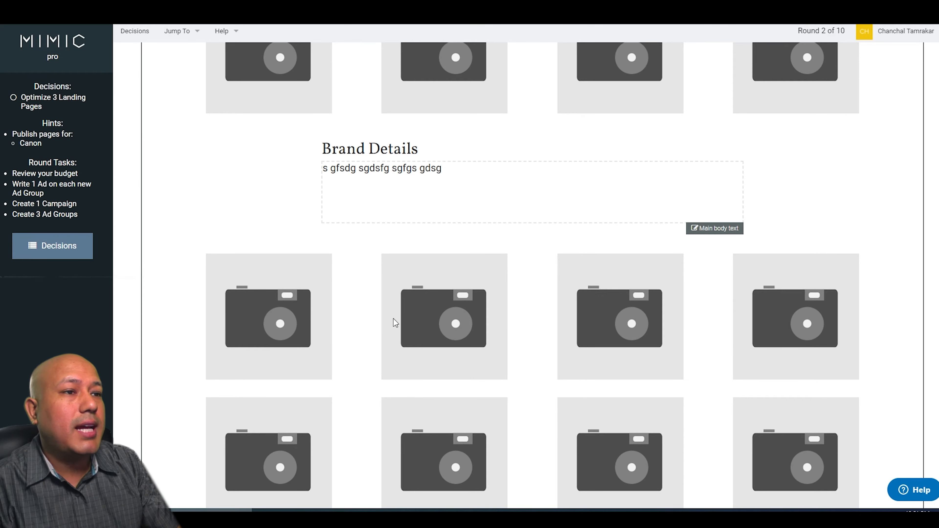
Publish the Canon brand page with Optimize and return to the list of landing pages
{"action": "scroll", "coordinate": [393, 318], "scroll_direction": "down", "scroll_amount": 4}
{"action": "left_click", "coordinate": [501, 467]}
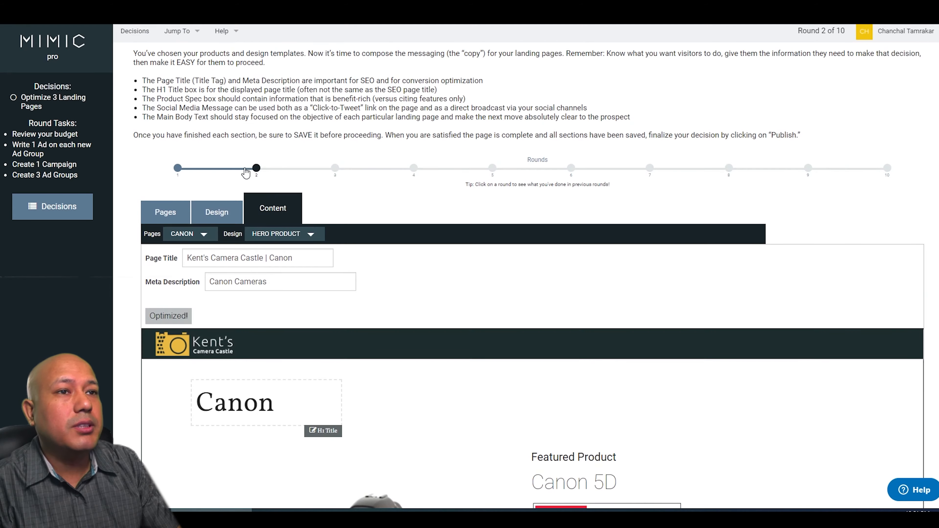
{"action": "left_click", "coordinate": [178, 215]}
{"action": "scroll", "coordinate": [381, 246], "scroll_direction": "down", "scroll_amount": 4}
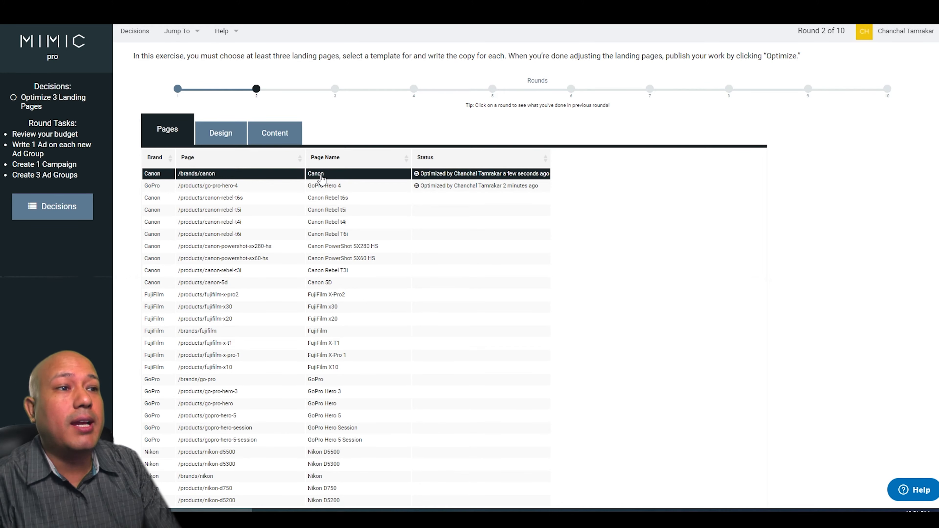
Choose the Canon Rebel t5i page from the landing page list and apply the Buy Product Now template to it
{"action": "scroll", "coordinate": [321, 177], "scroll_direction": "up", "scroll_amount": 1}
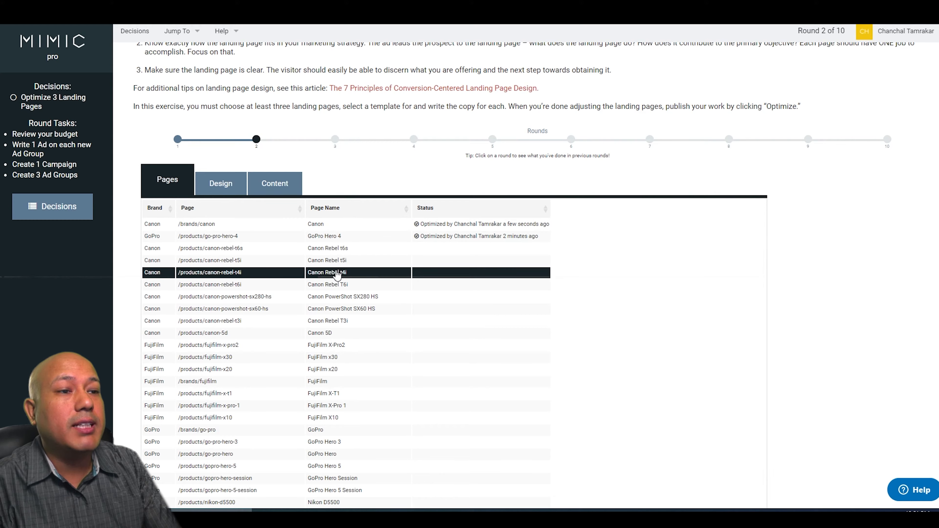
{"action": "left_click_drag", "start_coordinate": [335, 261], "coordinate": [334, 267]}
{"action": "left_click", "coordinate": [334, 261]}
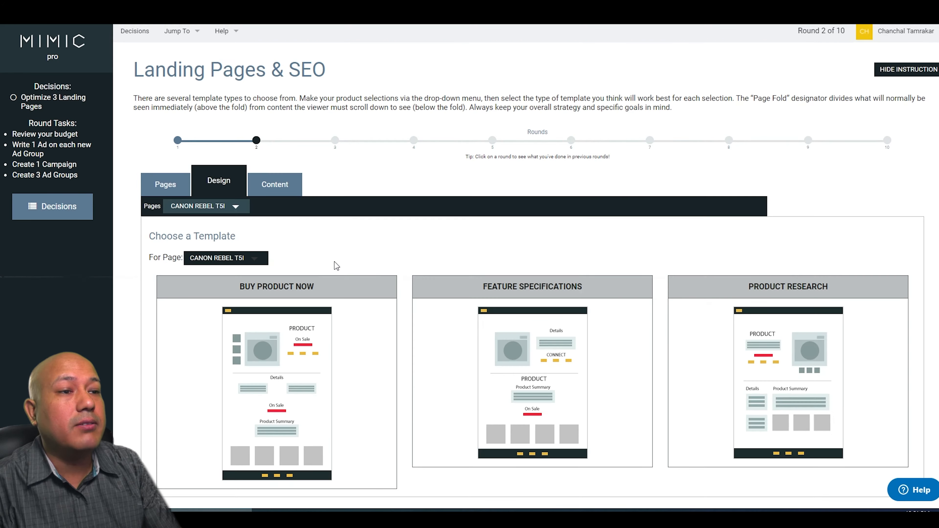
{"action": "scroll", "coordinate": [352, 258], "scroll_direction": "down", "scroll_amount": 5}
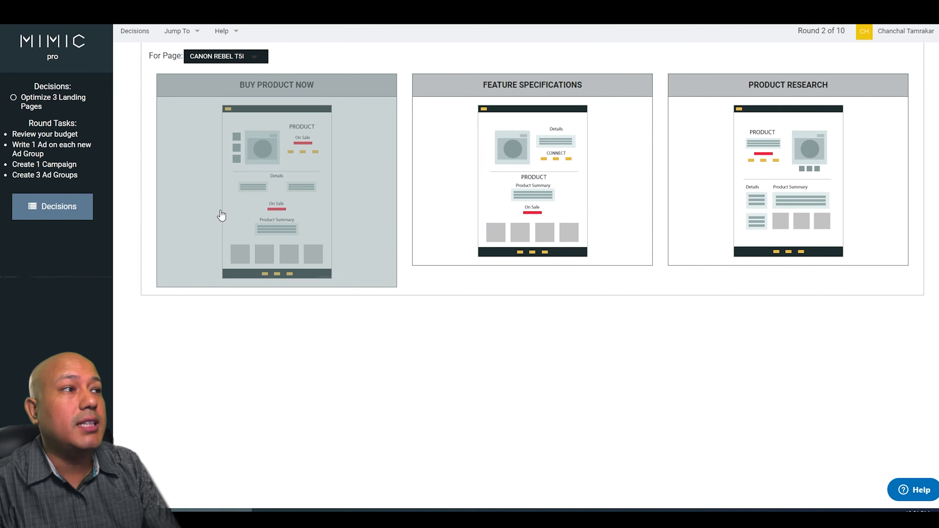
{"action": "left_click", "coordinate": [283, 188]}
Under Product Details, save "sdfgsdfg sgsdfg dsfgs gfd sg" as the sub left body text and "sfgs gfdsfgsd" as the sub right body text
{"action": "scroll", "coordinate": [288, 177], "scroll_direction": "down", "scroll_amount": 8}
{"action": "left_click", "coordinate": [296, 296]}
{"action": "type", "text": "sdfgsdfg sgsdfg dsfgs gfd sg"}
{"action": "left_click", "coordinate": [196, 359]}
{"action": "left_click", "coordinate": [597, 301]}
{"action": "type", "text": "sfgs gfdsfgsd"}
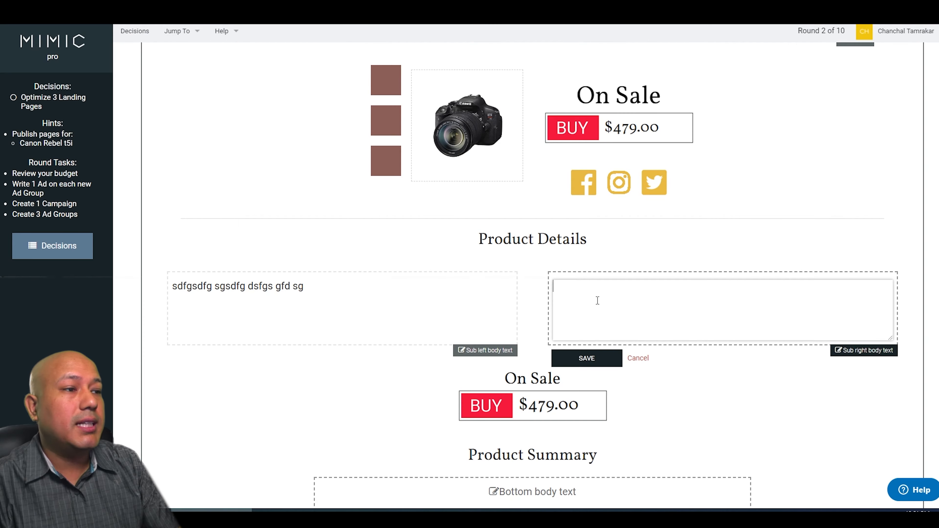
{"action": "left_click", "coordinate": [587, 358]}
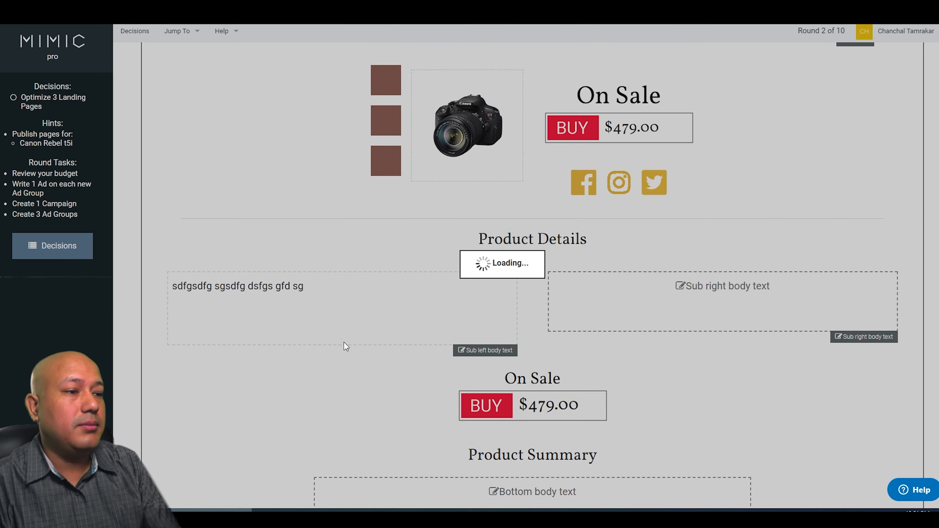
Save "sdg dsgf sdgsd dgsf" as the bottom body text under Product Summary and publish the Canon Rebel t5i page with Optimize
{"action": "scroll", "coordinate": [341, 346], "scroll_direction": "down", "scroll_amount": 4}
{"action": "left_click", "coordinate": [548, 219]}
{"action": "type", "text": "sdg dsgf sdgsd dgsf"}
{"action": "left_click", "coordinate": [359, 266]}
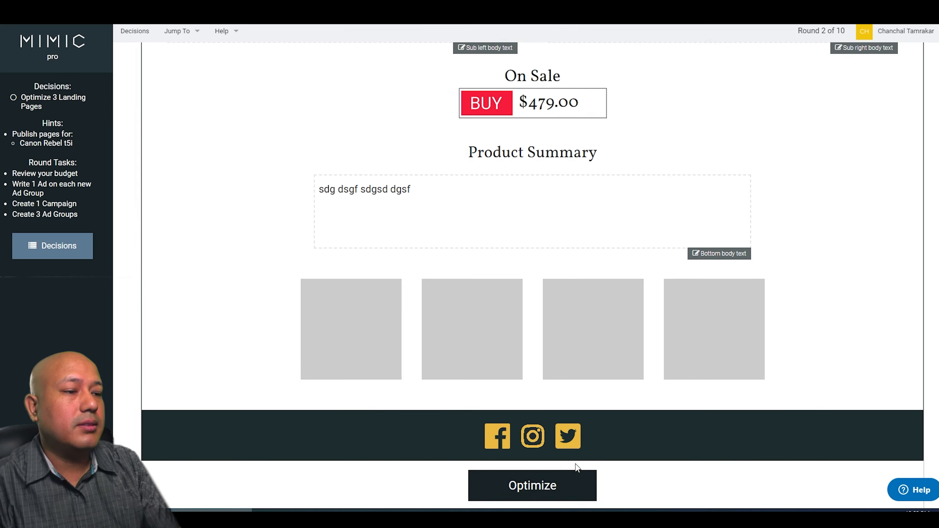
{"action": "left_click", "coordinate": [555, 498]}
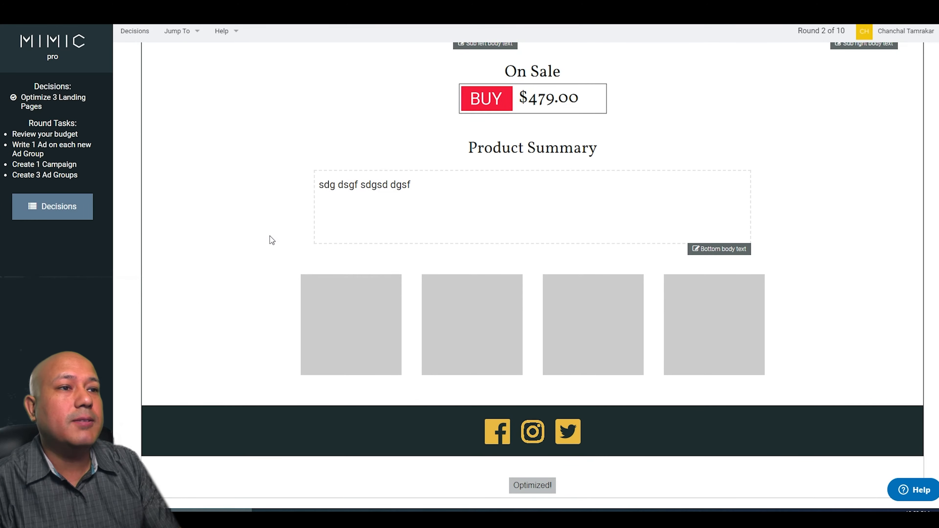
Return to the Round 2 decisions overview and open the Create One Ad Campaign task
{"action": "scroll", "coordinate": [270, 236], "scroll_direction": "up", "scroll_amount": 14}
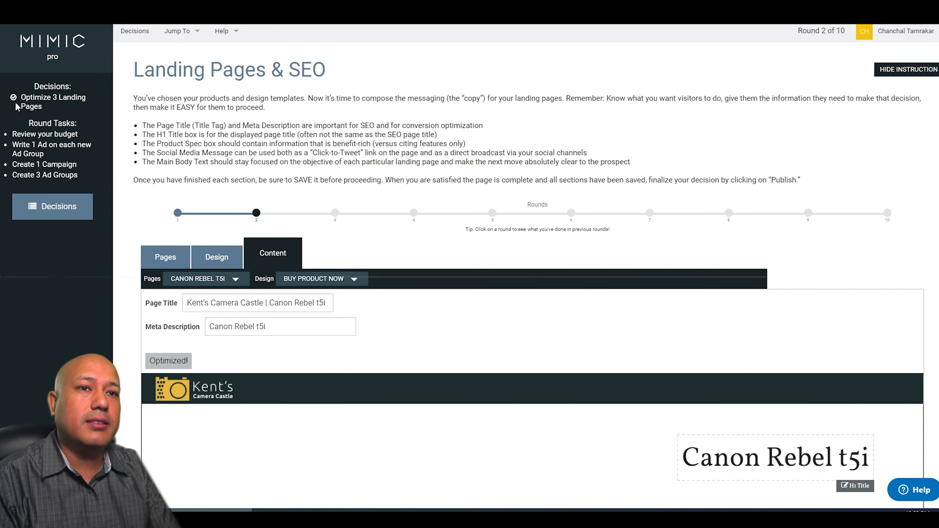
{"action": "left_click", "coordinate": [60, 210]}
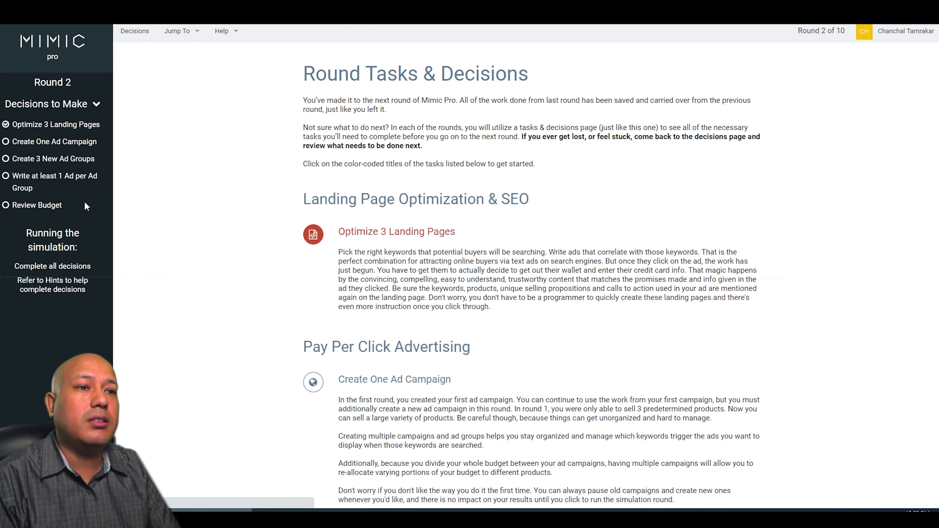
{"action": "scroll", "coordinate": [39, 144], "scroll_direction": "down", "scroll_amount": 5}
{"action": "left_click", "coordinate": [41, 146]}
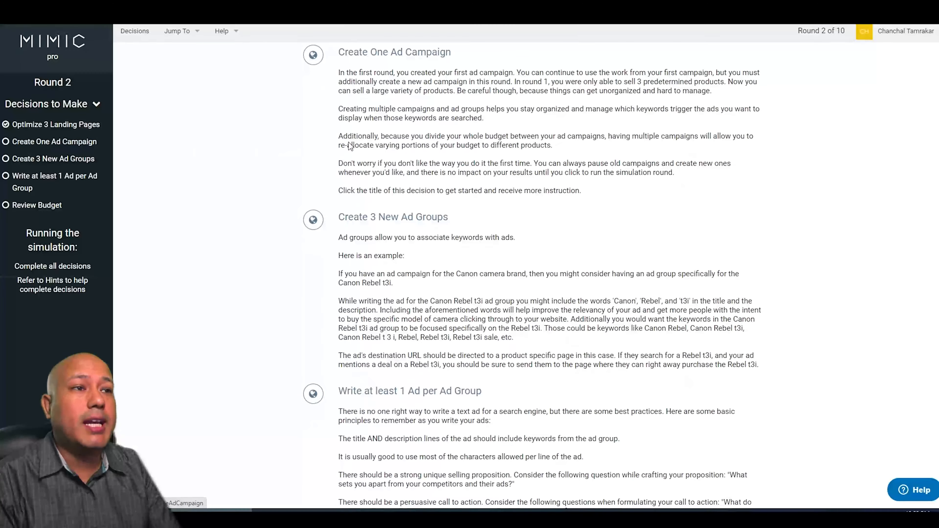
{"action": "left_click", "coordinate": [376, 58]}
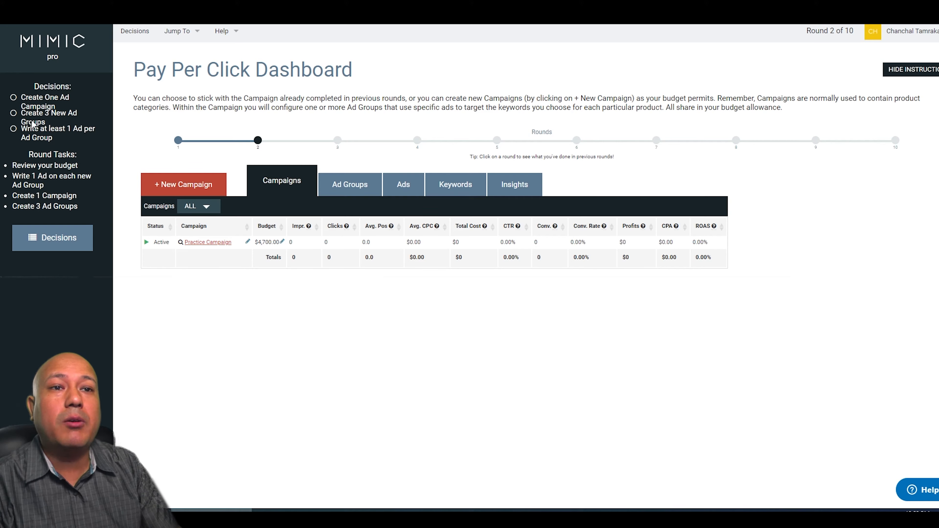
Create a new search campaign named Nikon with a budget of 2500 and save it
{"action": "left_click", "coordinate": [186, 193]}
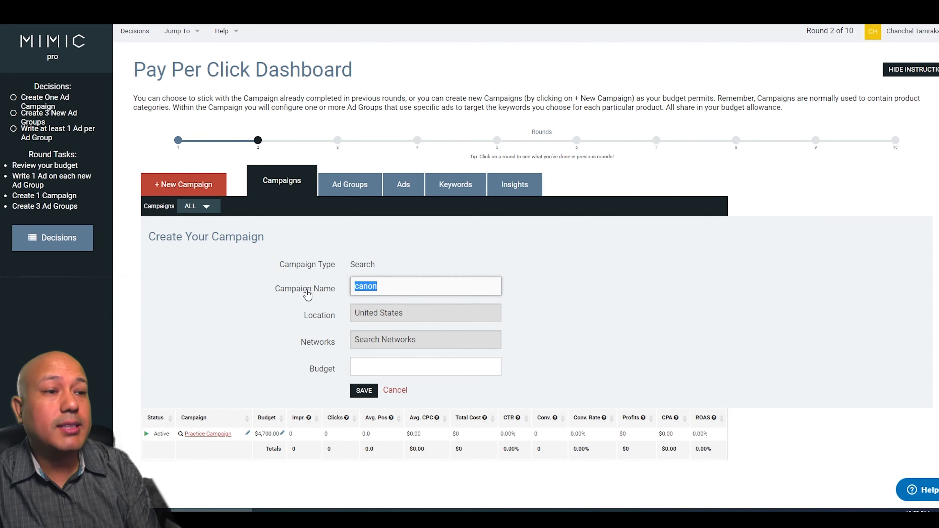
{"action": "key", "text": "BackSpace"}
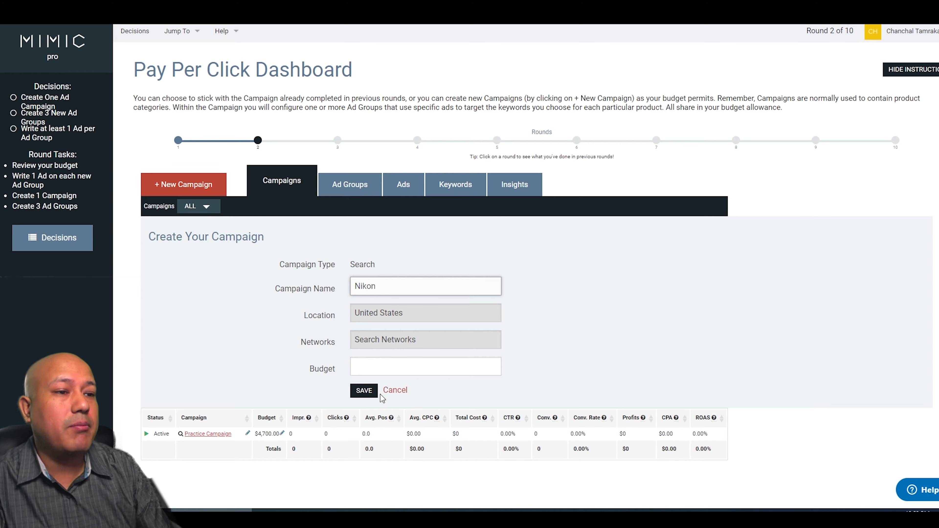
{"action": "left_click", "coordinate": [372, 371]}
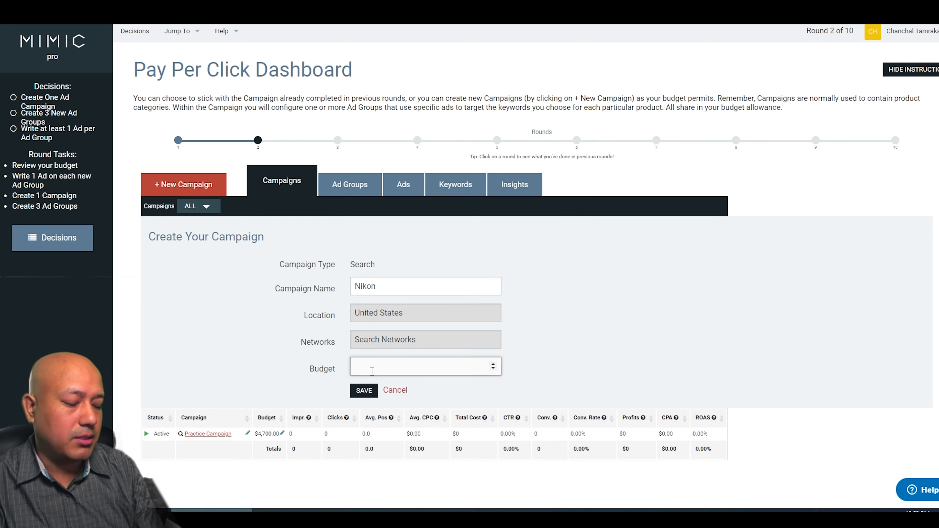
{"action": "type", "text": "2500"}
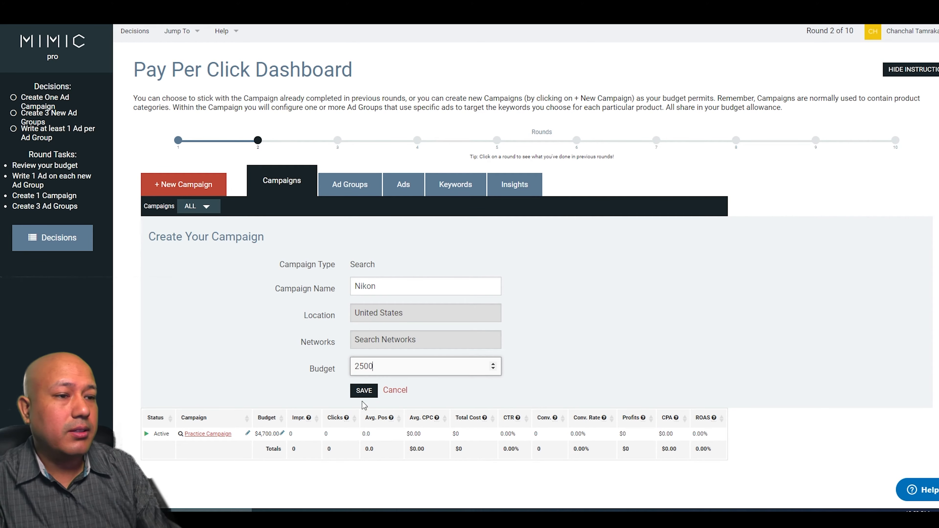
{"action": "left_click", "coordinate": [364, 392]}
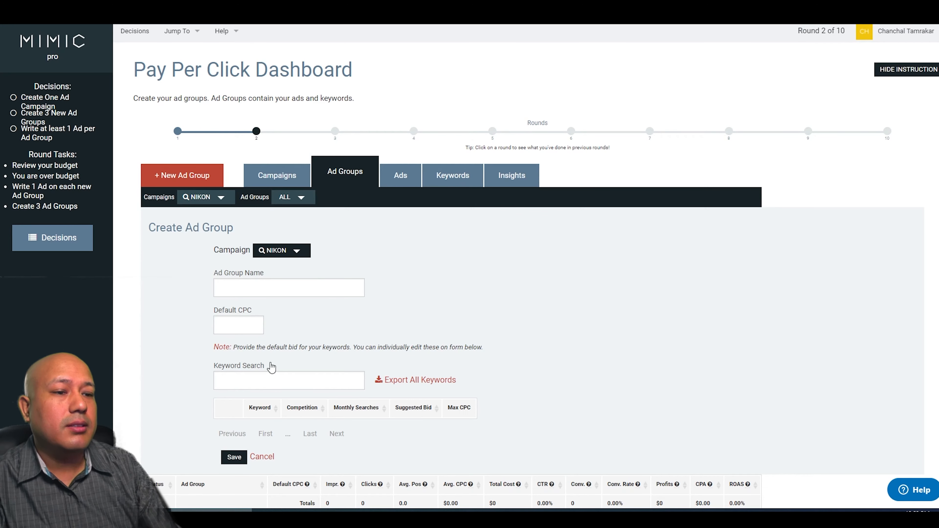
Return to the campaigns overview, list all campaigns, and set the Practice Campaign's budget to 2200
{"action": "scroll", "coordinate": [172, 366], "scroll_direction": "down", "scroll_amount": 1}
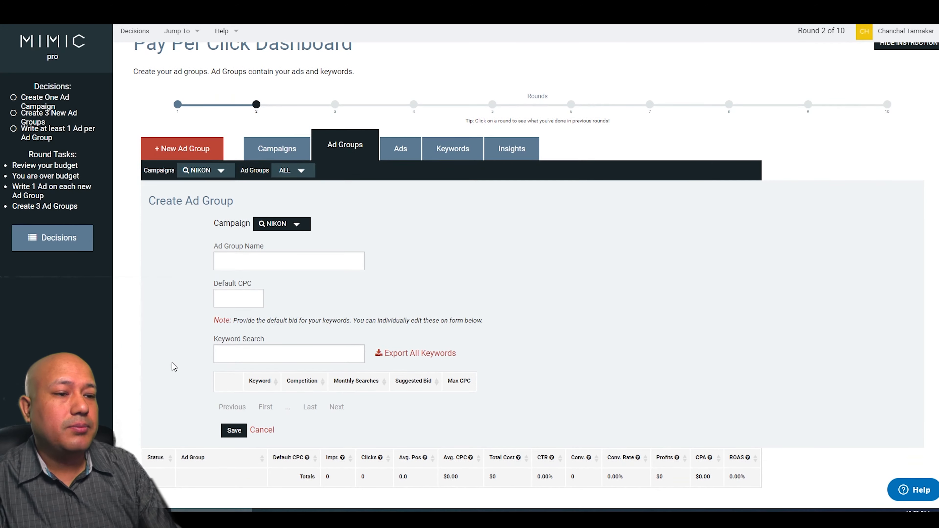
{"action": "left_click", "coordinate": [285, 156]}
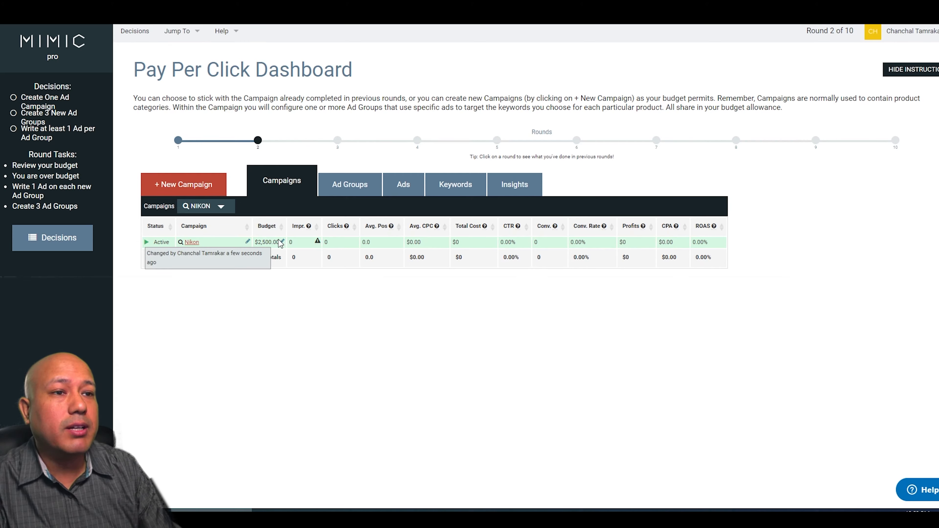
{"action": "left_click", "coordinate": [217, 209]}
{"action": "left_click", "coordinate": [210, 223]}
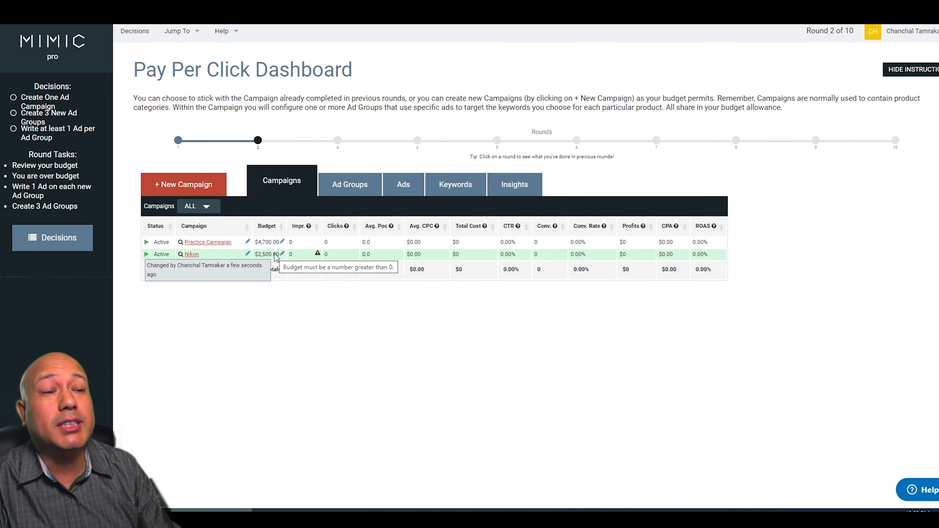
{"action": "left_click", "coordinate": [282, 243]}
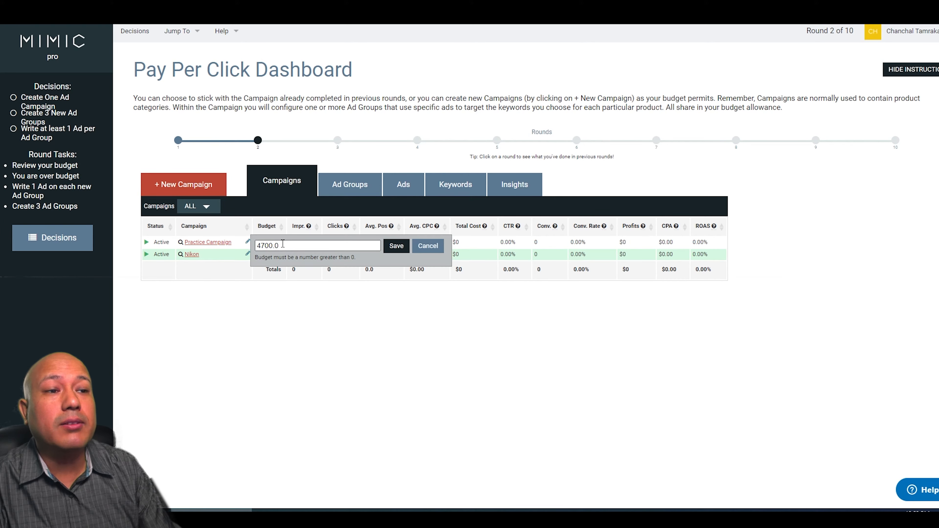
{"action": "left_click_drag", "start_coordinate": [283, 243], "coordinate": [248, 249]}
{"action": "type", "text": "2200"}
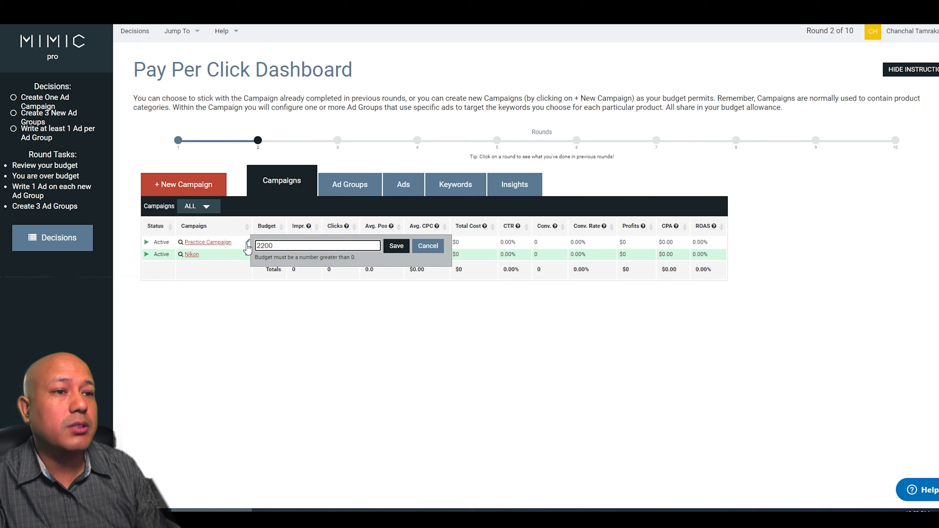
{"action": "left_click", "coordinate": [397, 248]}
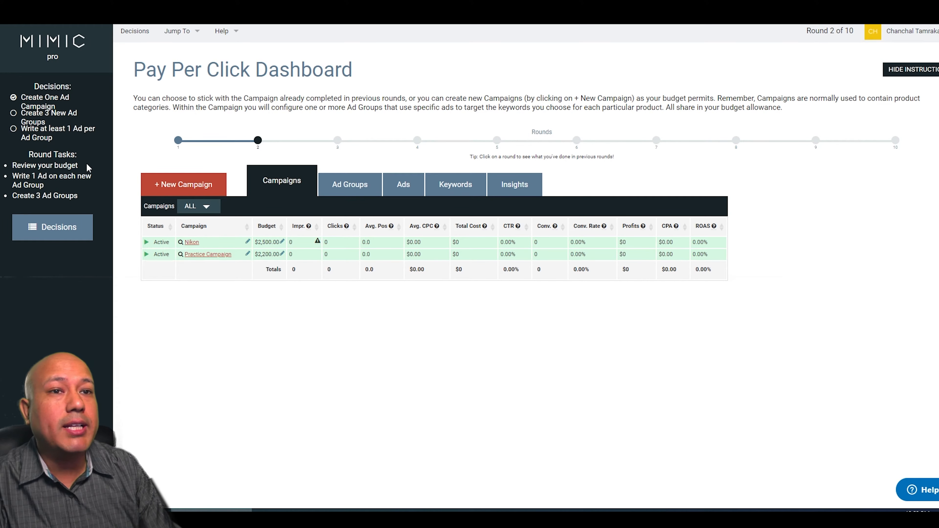
Start an ad group in the Nikon campaign, naming it "Nikon d53000" with a default CPC of 1
{"action": "left_click", "coordinate": [192, 242]}
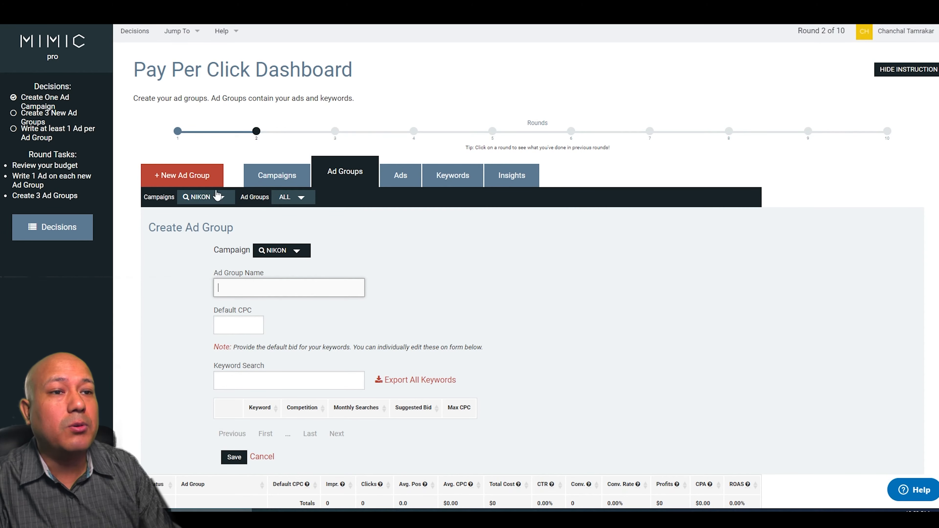
{"action": "scroll", "coordinate": [439, 278], "scroll_direction": "down", "scroll_amount": 1}
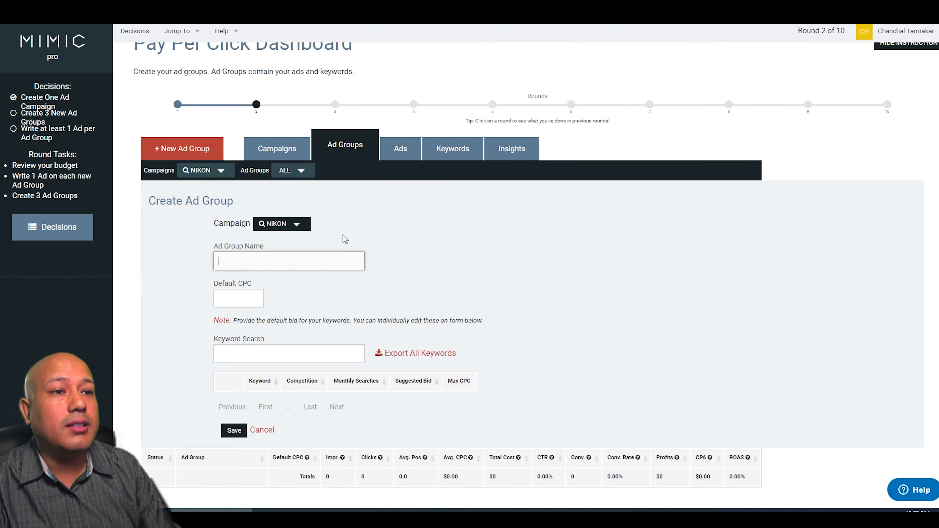
{"action": "left_click", "coordinate": [316, 262]}
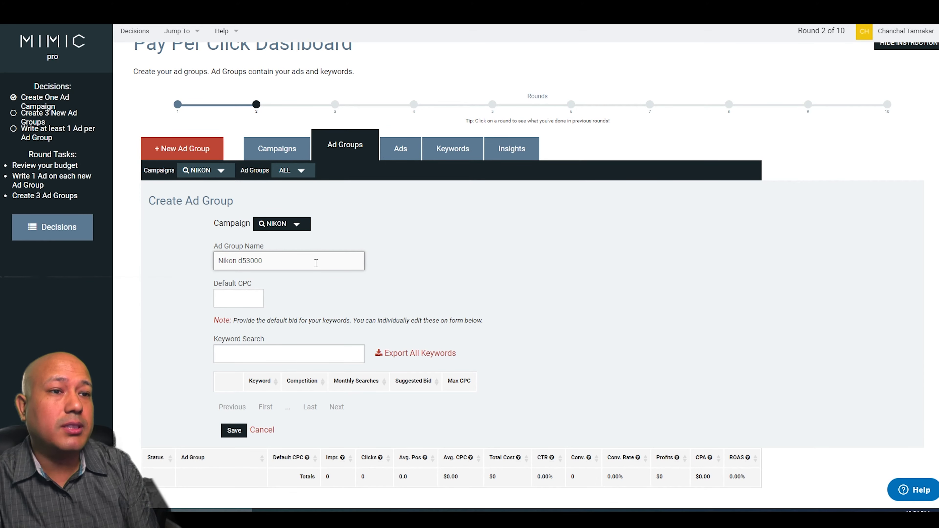
{"action": "left_click", "coordinate": [246, 300]}
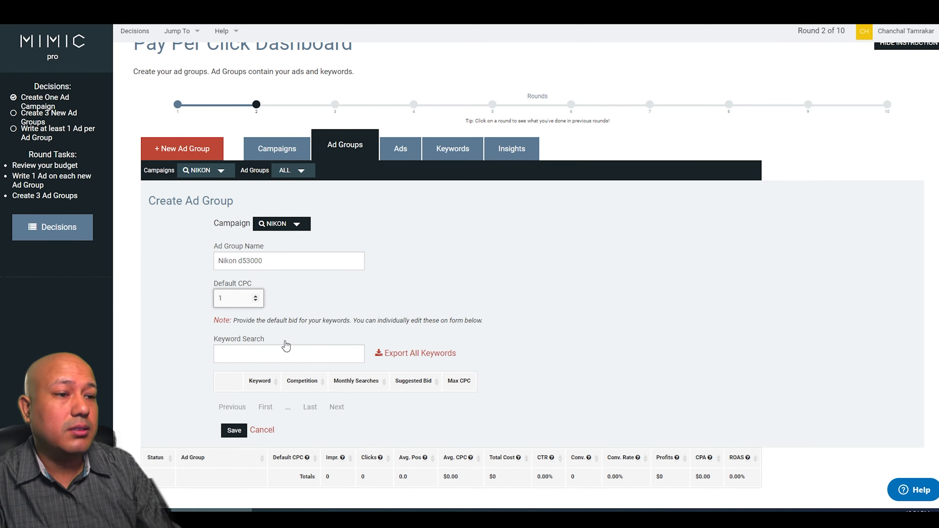
{"action": "left_click", "coordinate": [627, 332]}
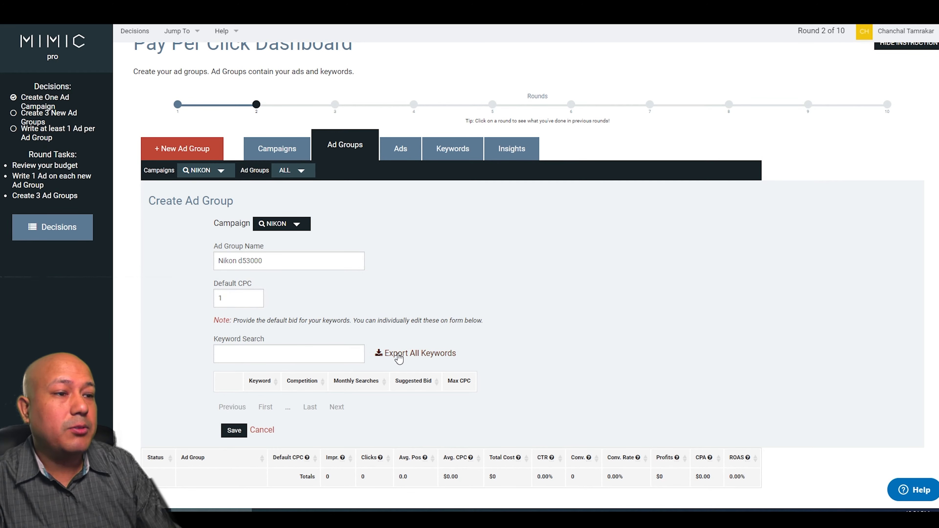
Search keywords for "nikon", select high-volume ones including nikon cameras, nikon d5300, nikon d700 and nikon d90 price, and save the ad group
{"action": "left_click", "coordinate": [292, 360]}
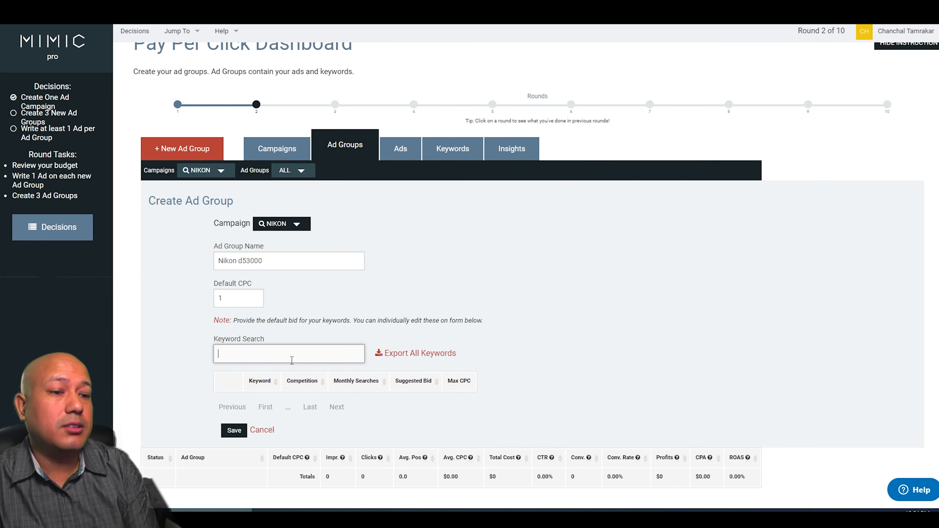
{"action": "type", "text": "nikon"}
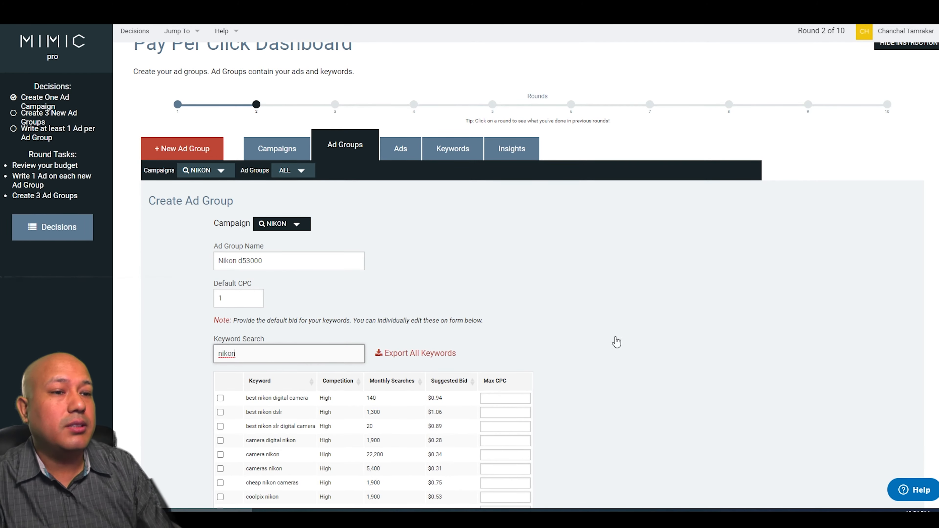
{"action": "scroll", "coordinate": [622, 334], "scroll_direction": "down", "scroll_amount": 8}
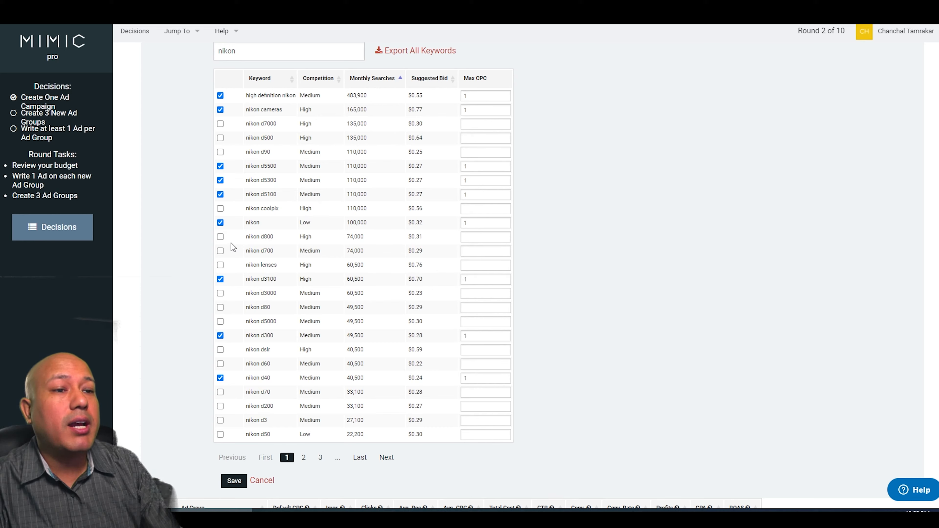
{"action": "left_click", "coordinate": [220, 252]}
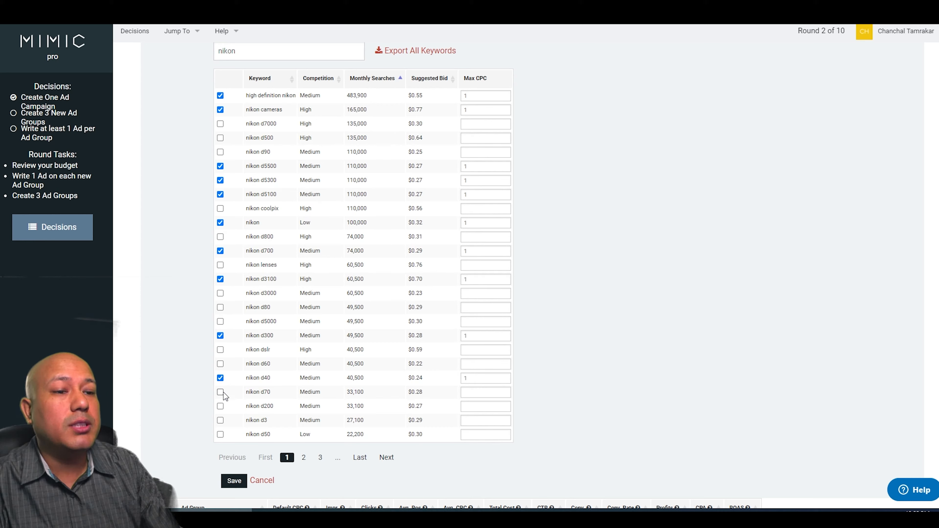
{"action": "left_click", "coordinate": [303, 459]}
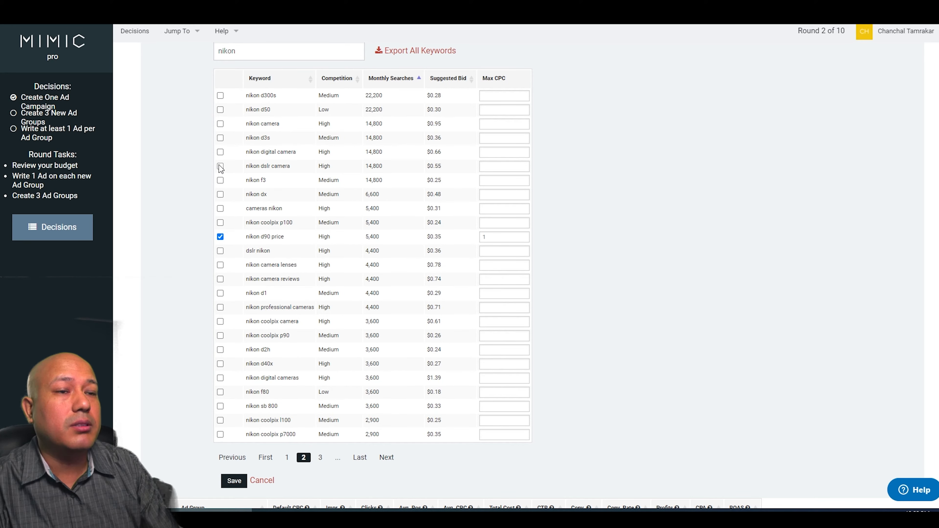
{"action": "left_click", "coordinate": [237, 481]}
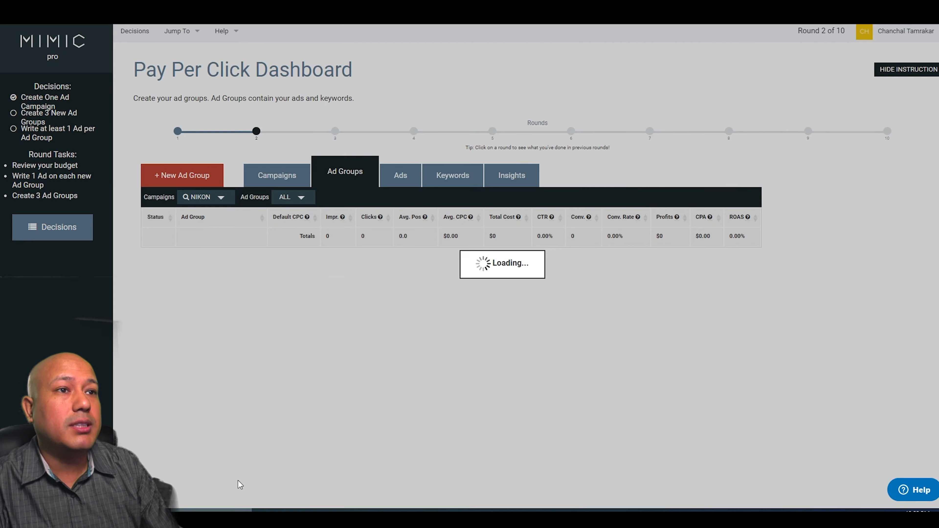
Set the destination URL of the Nikon d53000 ad to /products/nikon-d5300
{"action": "scroll", "coordinate": [439, 368], "scroll_direction": "down", "scroll_amount": 2}
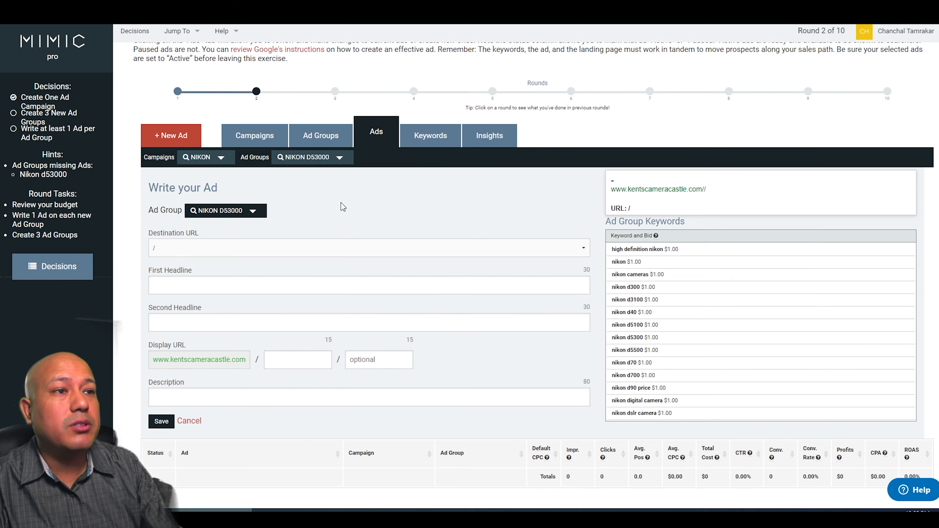
{"action": "left_click", "coordinate": [273, 252]}
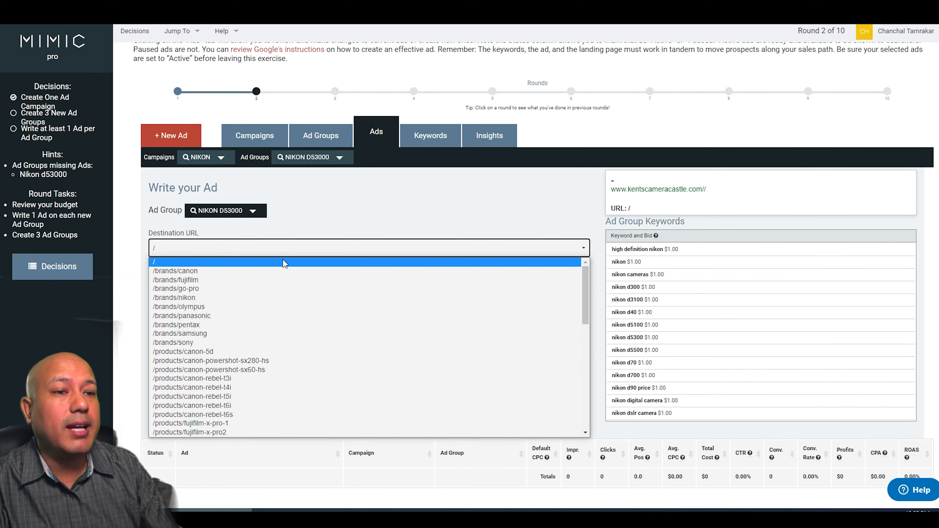
{"action": "scroll", "coordinate": [331, 343], "scroll_direction": "down", "scroll_amount": 10}
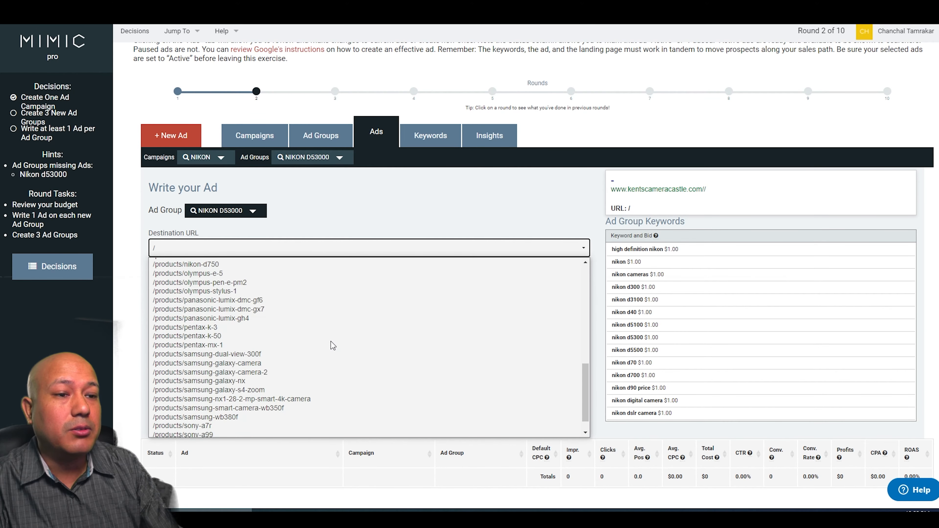
{"action": "scroll", "coordinate": [330, 341], "scroll_direction": "down", "scroll_amount": 2}
{"action": "scroll", "coordinate": [331, 341], "scroll_direction": "up", "scroll_amount": 4}
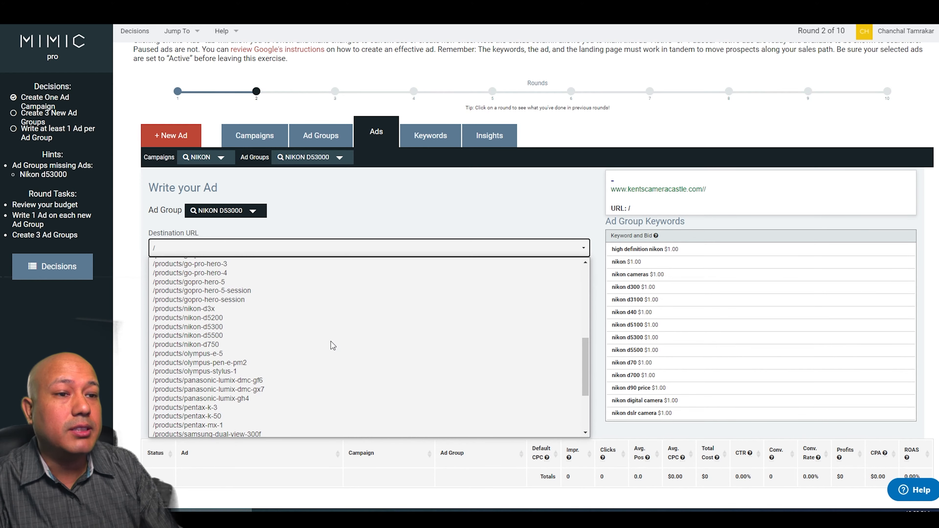
{"action": "left_click", "coordinate": [259, 327]}
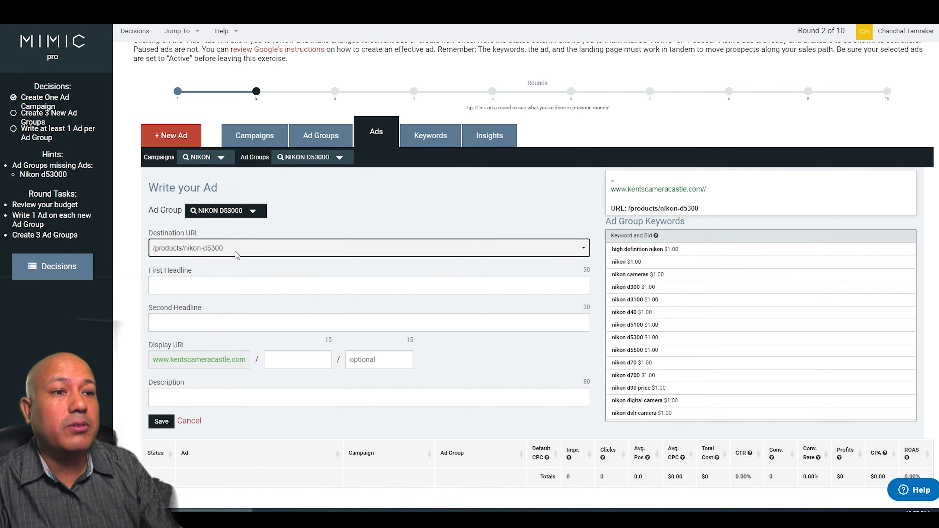
Enter "dafasdfa fdsarasd fsad fafads" as the ad's first headline and "fas dfasd fasdraer af" as its second headline
{"action": "left_click", "coordinate": [285, 287]}
{"action": "type", "text": "dafasdf"}
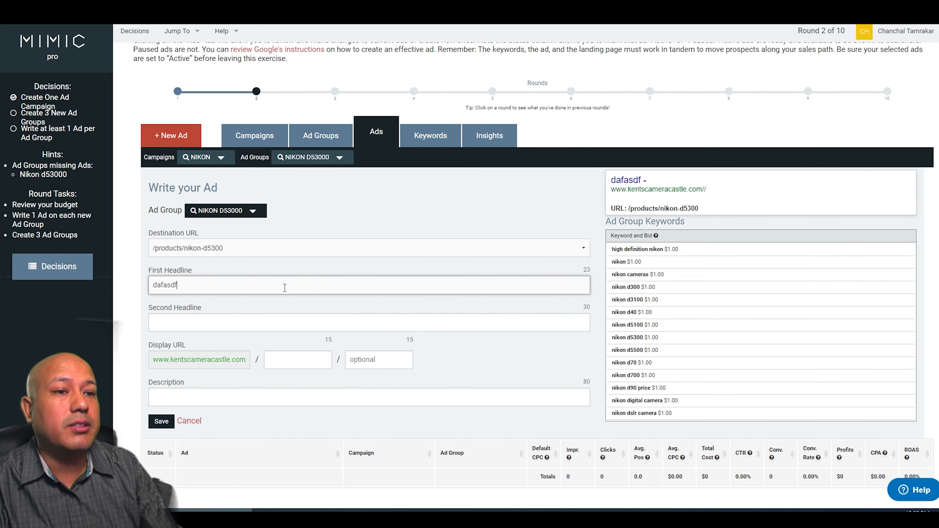
{"action": "type", "text": "a fdsarasd fsad fafads"}
{"action": "left_click", "coordinate": [257, 313]}
{"action": "type", "text": "fa"}
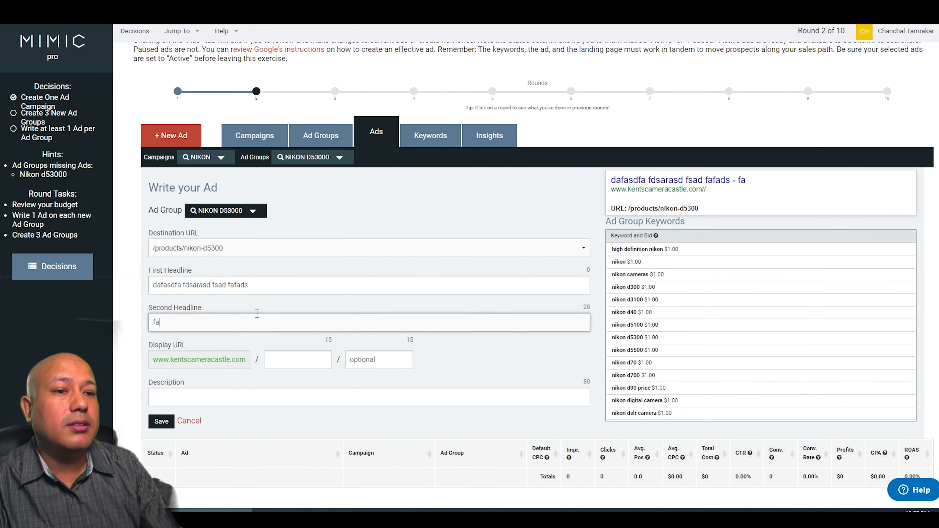
{"action": "type", "text": "s dfasd fasdraer af"}
Fill the display URL paths with "dsafasd fsad f" and "fads fsadfsa df", enter the description "sadfsadfa fsadfsadf asdfads", and save the ad
{"action": "left_click", "coordinate": [282, 359]}
{"action": "type", "text": "dsafasd fsad f"}
{"action": "left_click", "coordinate": [363, 363]}
{"action": "type", "text": "fads f"}
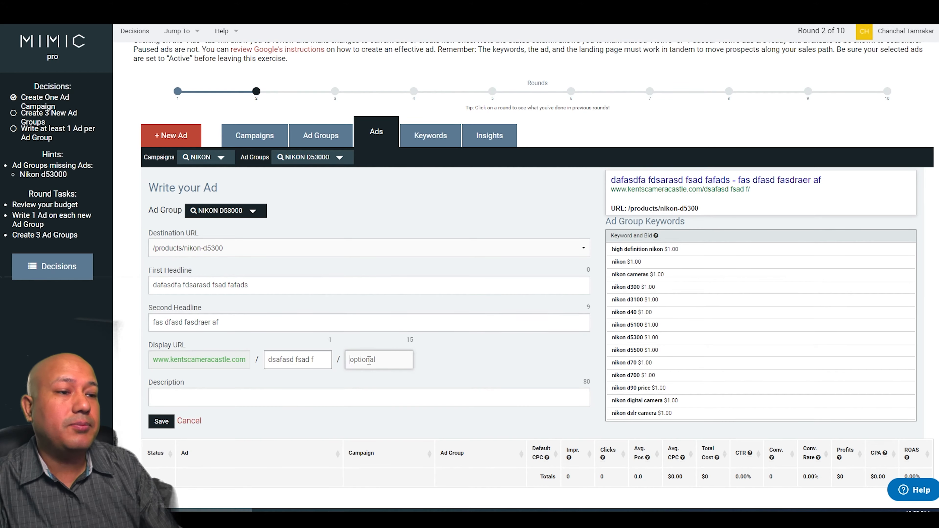
{"action": "type", "text": "sadfsa df"}
{"action": "left_click", "coordinate": [319, 395]}
{"action": "type", "text": "sadfsadfa fsadfsadf asdf"}
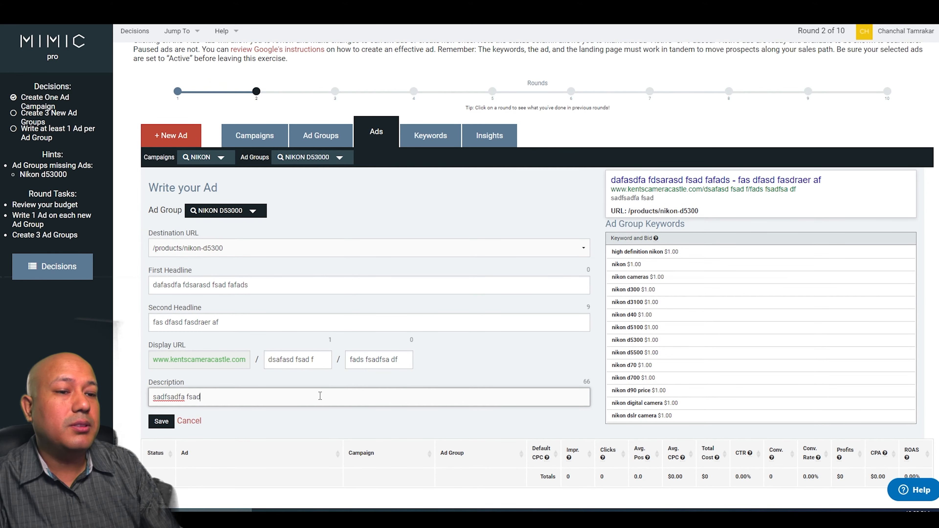
{"action": "left_click", "coordinate": [161, 421]}
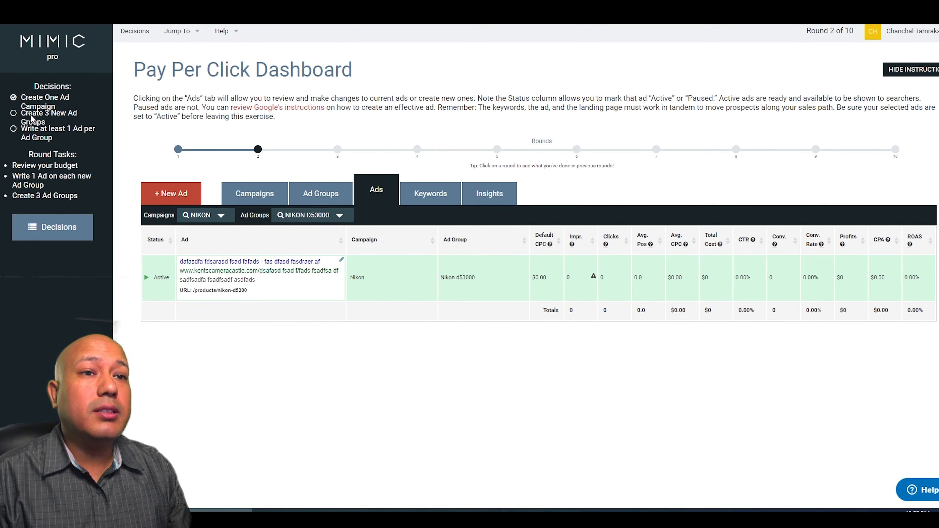
Start a second ad group in the Nikon campaign, naming it "fasdreasrafds" with a default CPC of 1
{"action": "left_click", "coordinate": [306, 201]}
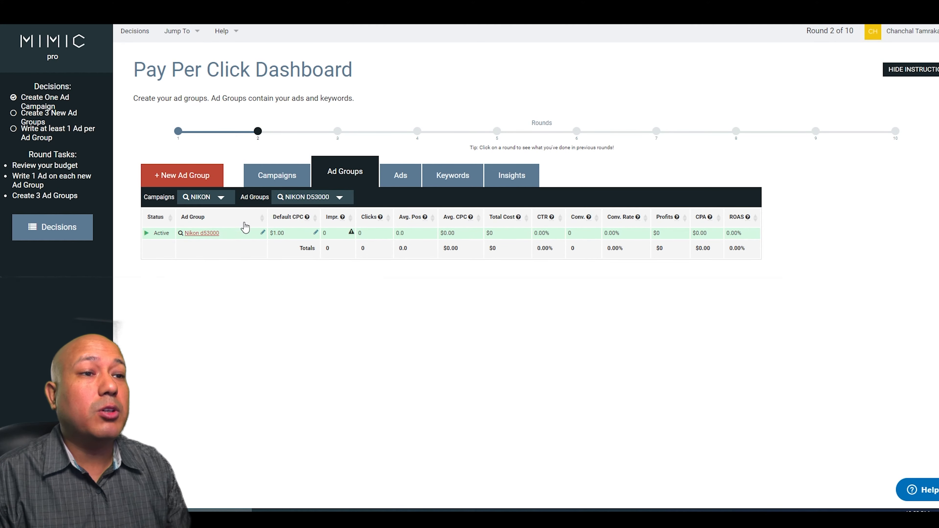
{"action": "left_click", "coordinate": [172, 181]}
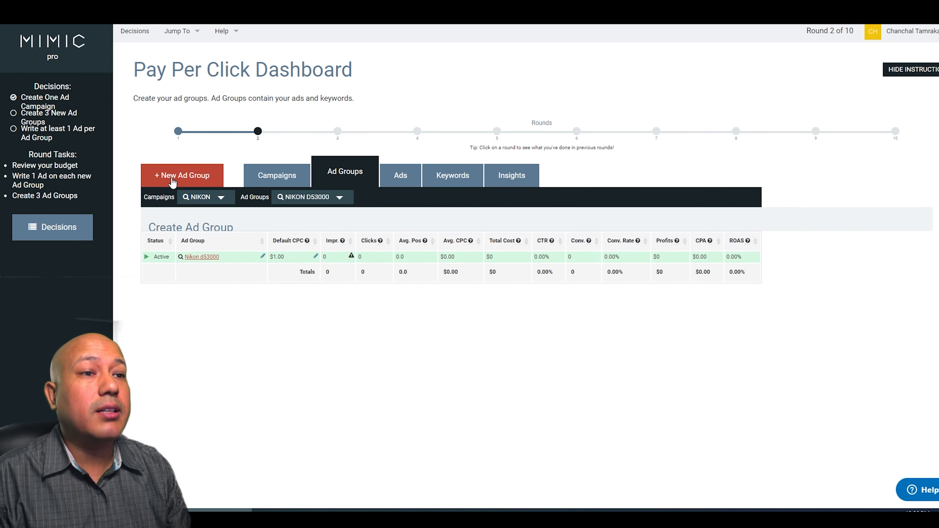
{"action": "left_click", "coordinate": [278, 289]}
{"action": "type", "text": "fasdreasrafds"}
{"action": "left_click", "coordinate": [229, 324]}
{"action": "type", "text": "1"}
{"action": "scroll", "coordinate": [237, 329], "scroll_direction": "down", "scroll_amount": 1}
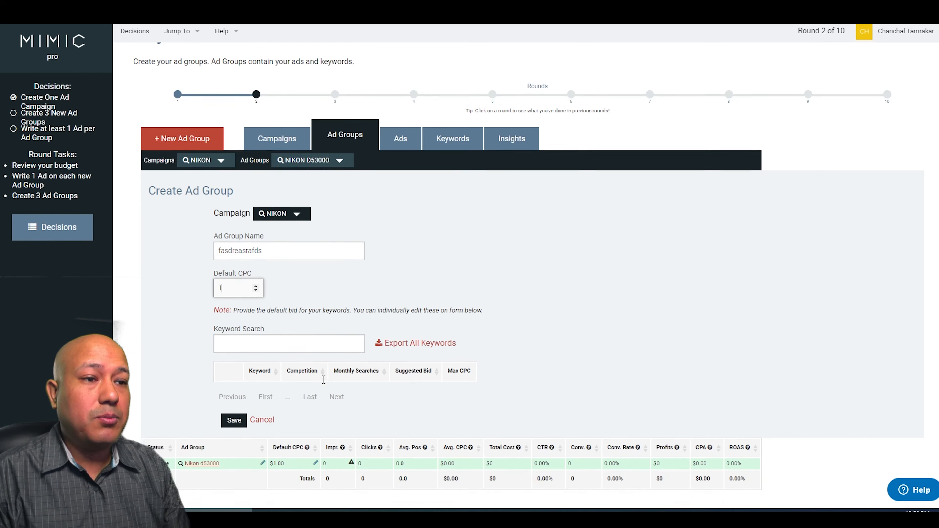
Search keywords for "came", select three 4k camera keywords, at home camera, at home security camera and best 4k video camera, and save the ad group
{"action": "left_click", "coordinate": [273, 350]}
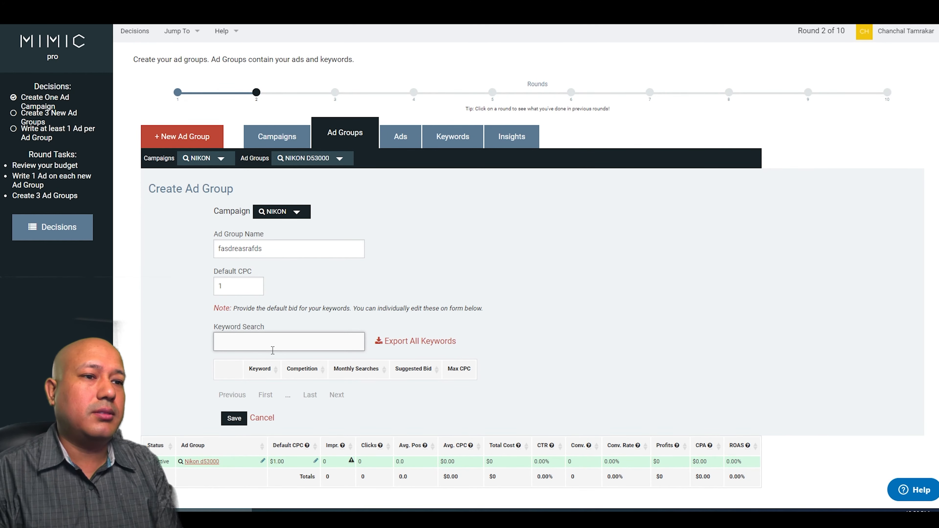
{"action": "type", "text": "came"}
{"action": "scroll", "coordinate": [272, 350], "scroll_direction": "down", "scroll_amount": 5}
{"action": "left_click", "coordinate": [221, 255]}
{"action": "left_click_drag", "start_coordinate": [222, 287], "coordinate": [222, 333]}
{"action": "left_click", "coordinate": [220, 382]}
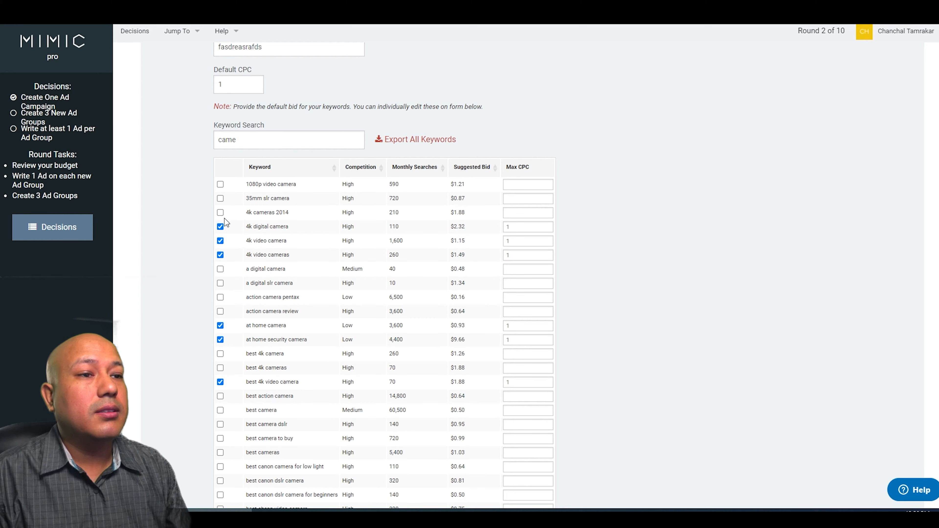
{"action": "scroll", "coordinate": [203, 233], "scroll_direction": "down", "scroll_amount": 4}
{"action": "left_click", "coordinate": [230, 420]}
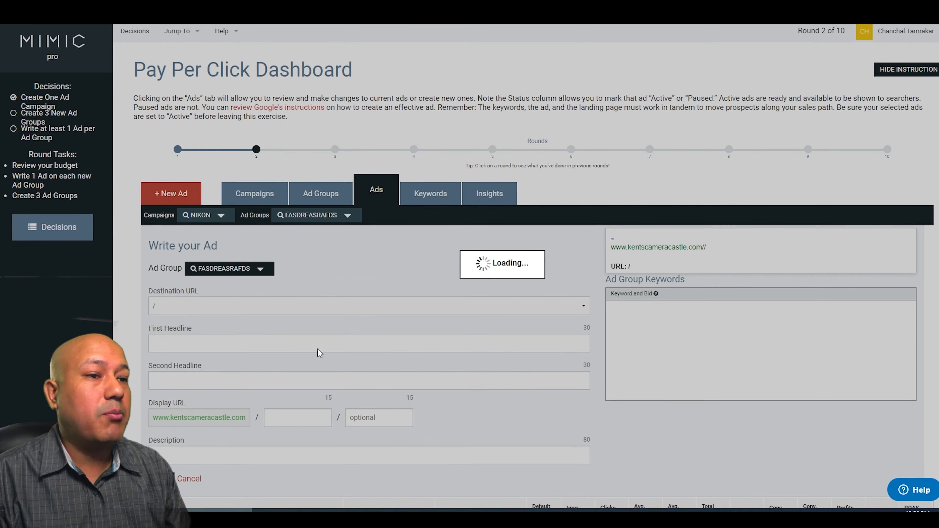
Point the fasdreasrafds ad to /brands/olympus and enter the headlines "dsfsadfasd" and "fsadfasdfasdfdsaf"
{"action": "left_click", "coordinate": [300, 308]}
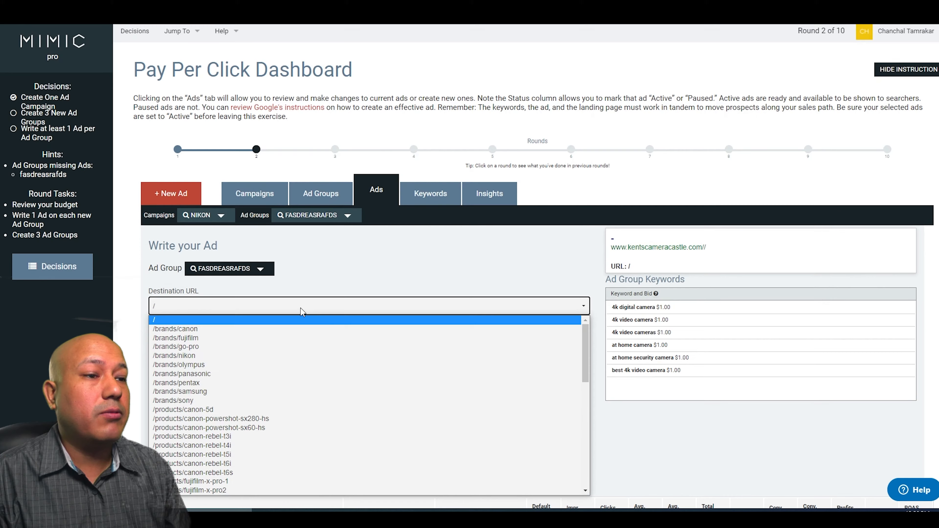
{"action": "left_click", "coordinate": [279, 365]}
{"action": "left_click", "coordinate": [263, 343]}
{"action": "type", "text": "dsfsadfasd"}
{"action": "left_click", "coordinate": [265, 379]}
{"action": "type", "text": "fsadfasdfasdfdsaf"}
Complete the ad with display URL paths "asdfas" and "dfsadfaa" and the description "adfsdaf dsfsa", and save it
{"action": "left_click", "coordinate": [306, 417]}
{"action": "type", "text": "asdfas"}
{"action": "left_click", "coordinate": [374, 417]}
{"action": "type", "text": "df"}
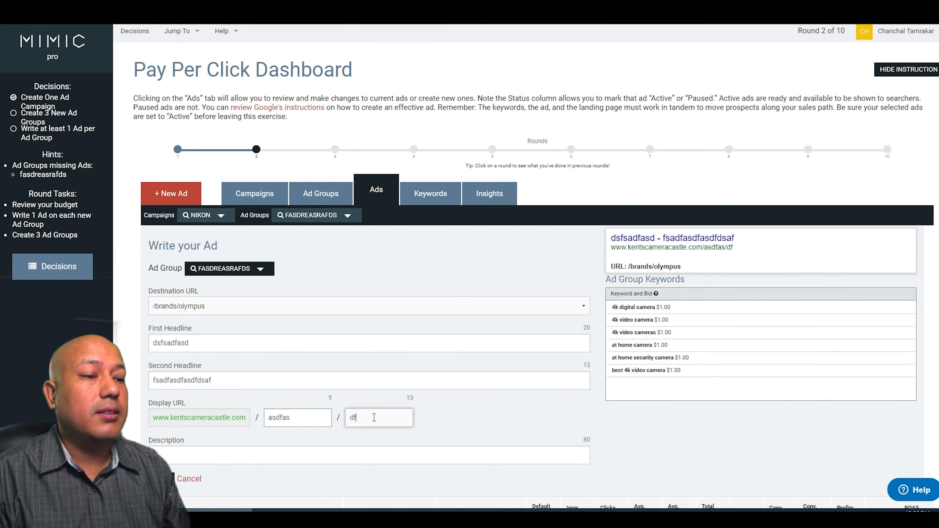
{"action": "type", "text": "sadfaa"}
{"action": "scroll", "coordinate": [356, 454], "scroll_direction": "down", "scroll_amount": 2}
{"action": "left_click", "coordinate": [355, 399]}
{"action": "type", "text": "adfsdaf dsfsa"}
{"action": "left_click", "coordinate": [168, 424]}
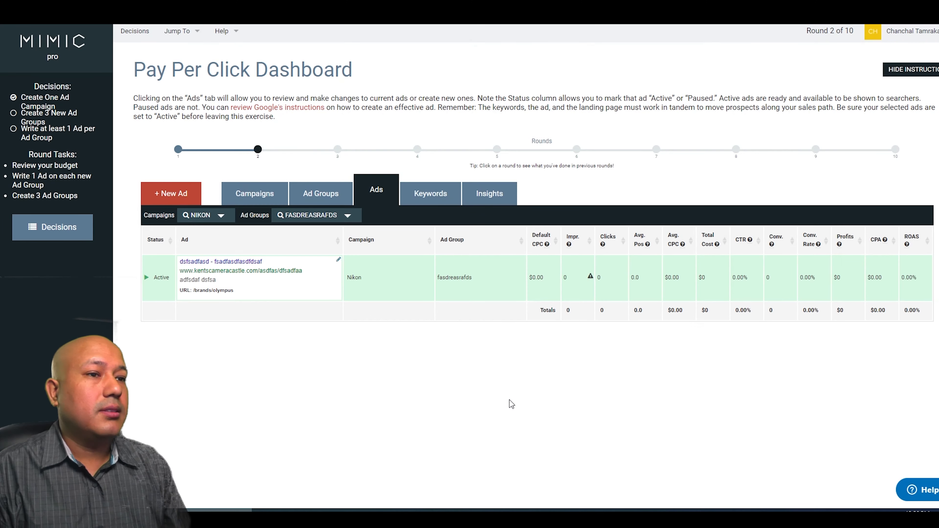
List all of the Nikon campaign's ad groups and start a third one named "fsdfsare" with a default CPC of 11
{"action": "left_click", "coordinate": [335, 203]}
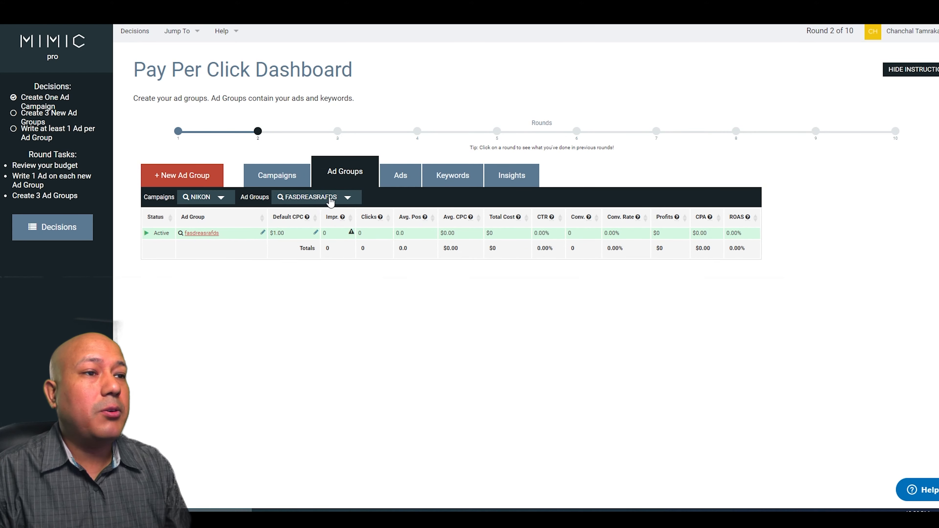
{"action": "left_click", "coordinate": [330, 201]}
{"action": "left_click", "coordinate": [303, 231]}
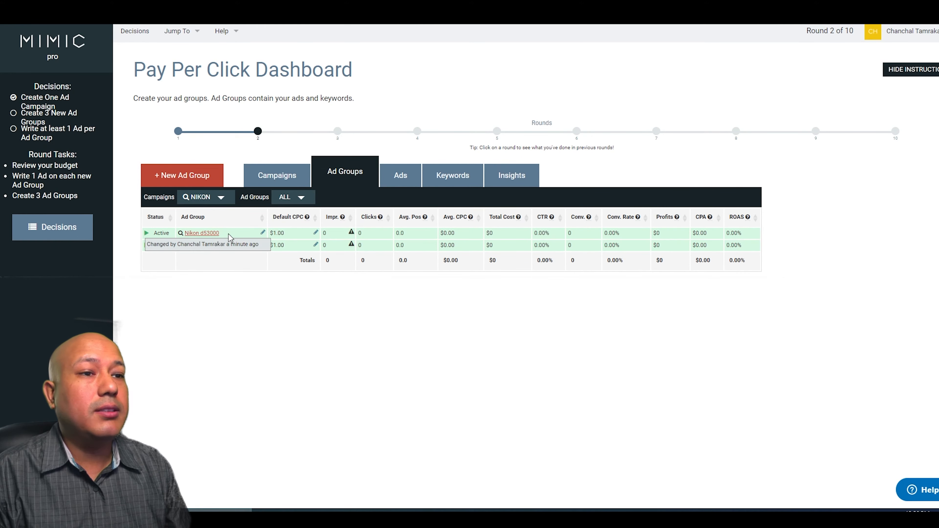
{"action": "left_click", "coordinate": [206, 182]}
{"action": "type", "text": "fsdfsare"}
{"action": "left_click", "coordinate": [258, 324]}
{"action": "type", "text": "11"}
{"action": "scroll", "coordinate": [259, 362], "scroll_direction": "down", "scroll_amount": 1}
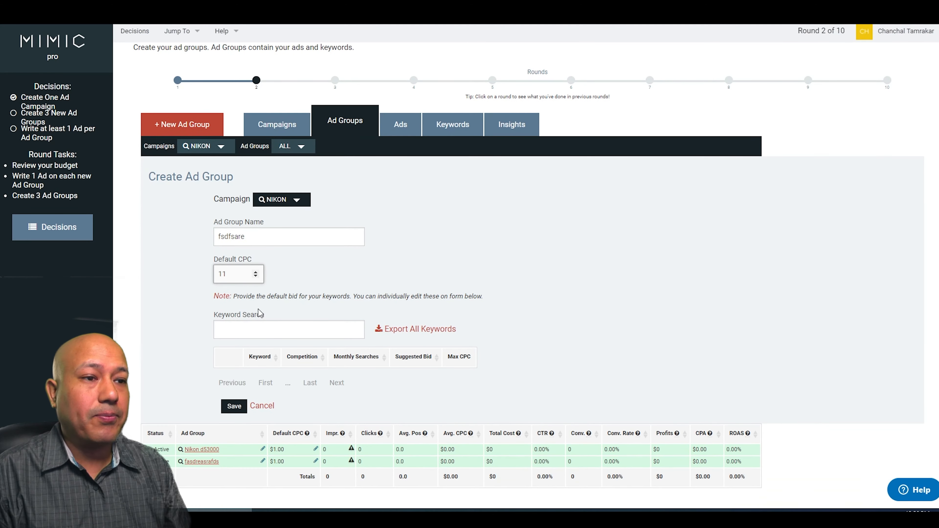
Search keywords for "d", select best canon dslr and several compact camera, canon deal and digital camcorder keywords, and save the ad group
{"action": "left_click", "coordinate": [268, 331]}
{"action": "type", "text": "d"}
{"action": "scroll", "coordinate": [274, 338], "scroll_direction": "down", "scroll_amount": 4}
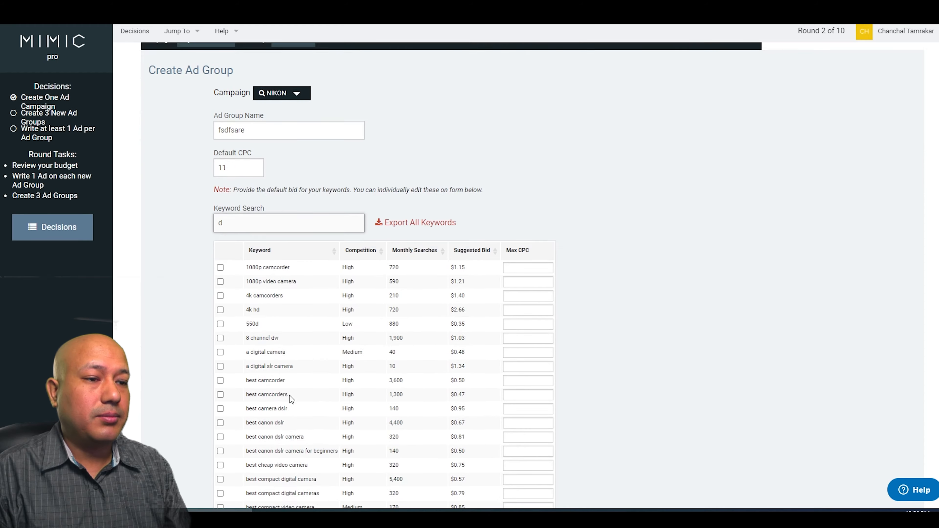
{"action": "left_click", "coordinate": [220, 327]}
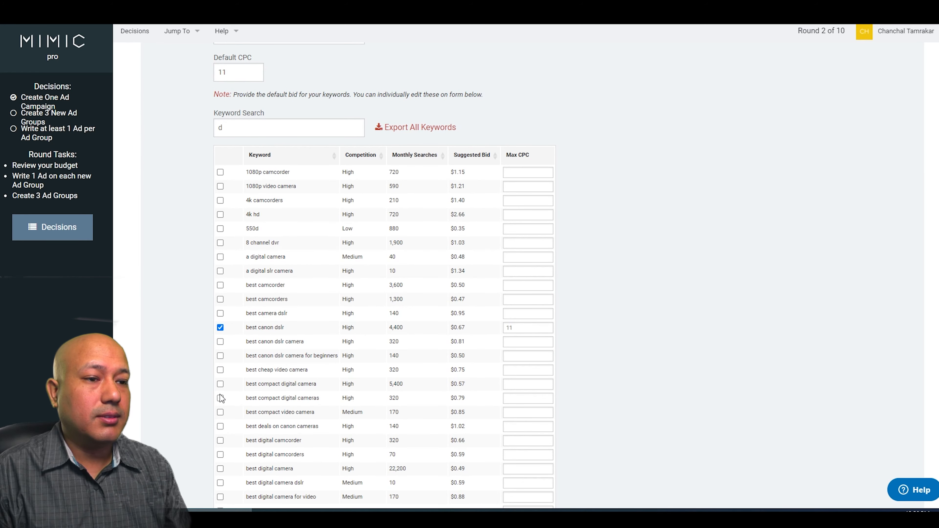
{"action": "left_click", "coordinate": [220, 455]}
{"action": "scroll", "coordinate": [182, 351], "scroll_direction": "down", "scroll_amount": 3}
{"action": "left_click", "coordinate": [236, 408]}
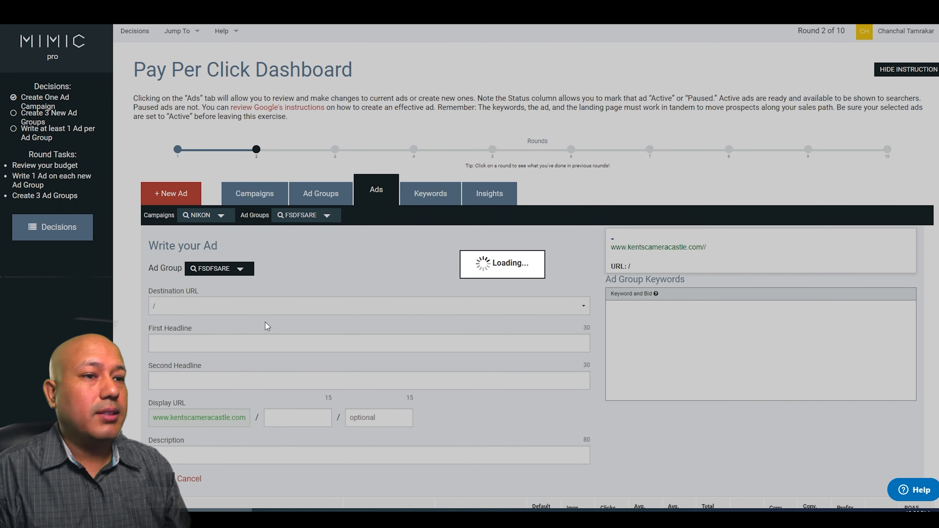
Point the fsdfsare ad to /brands/fujifilm and enter the headlines "dsafsadfa fdsf" and "sadfsa dfsadf"
{"action": "left_click", "coordinate": [262, 305]}
{"action": "left_click", "coordinate": [280, 338]}
{"action": "left_click", "coordinate": [280, 343]}
{"action": "type", "text": "dsafsadfa fdsf"}
{"action": "left_click", "coordinate": [269, 381]}
{"action": "type", "text": "sadfsa dfsadf"}
Fill the display URL paths with "af dfads" and "fafd saf", enter the description "afdfa fdsf sadfa fdsf afdsa fasdf", and save the ad
{"action": "left_click", "coordinate": [278, 416]}
{"action": "type", "text": "af dfads"}
{"action": "key", "text": "Tab"}
{"action": "type", "text": "fafd saf"}
{"action": "scroll", "coordinate": [366, 411], "scroll_direction": "down", "scroll_amount": 2}
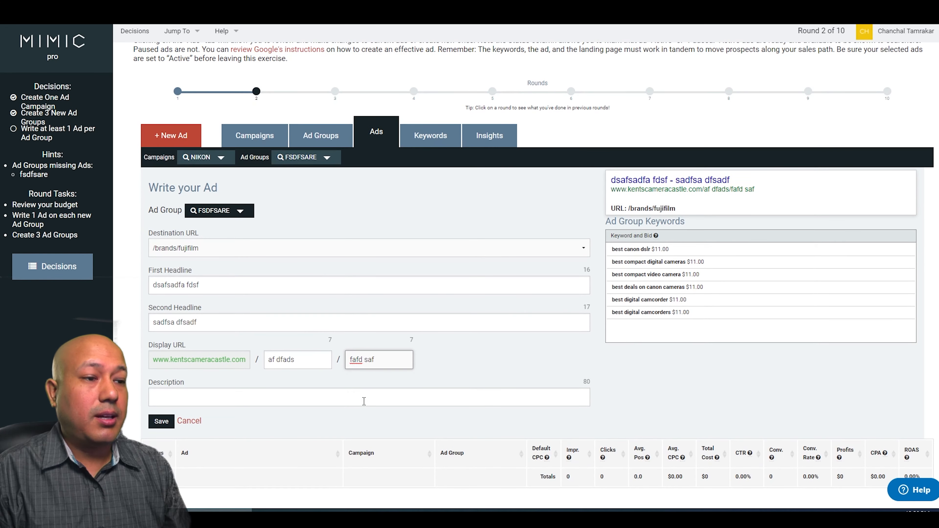
{"action": "left_click", "coordinate": [363, 401]}
{"action": "type", "text": "afdfa fdsf sadfa fdsf afdsa fasdf"}
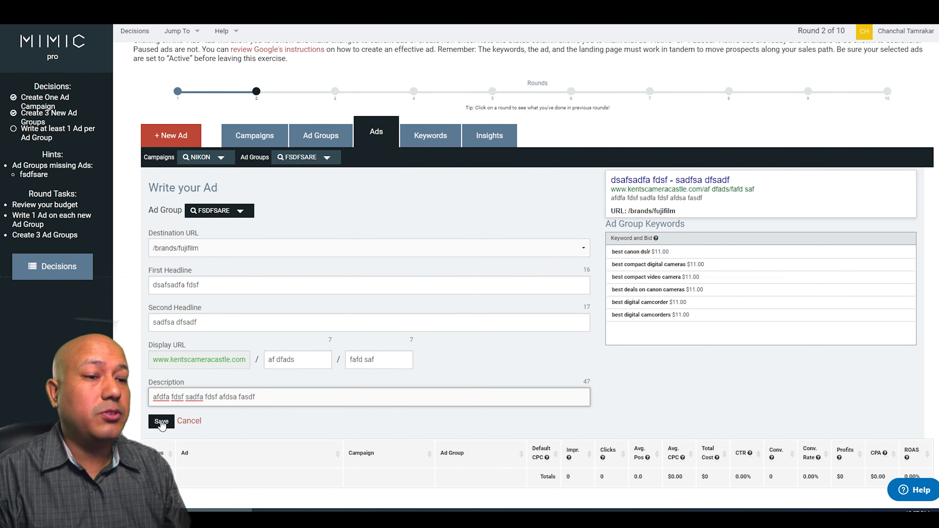
{"action": "left_click", "coordinate": [161, 421]}
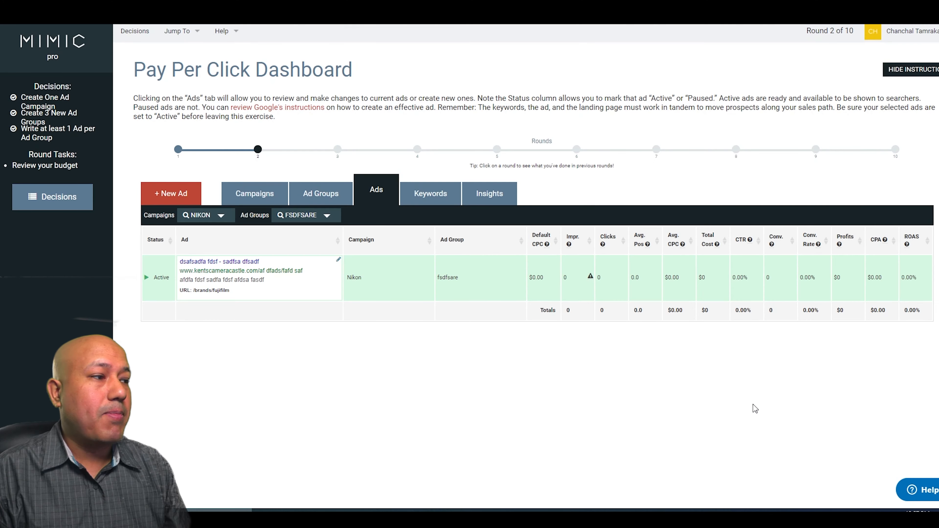
Review the list of all campaigns and the ad groups and ads belonging to the Nikon campaign
{"action": "left_click", "coordinate": [263, 200]}
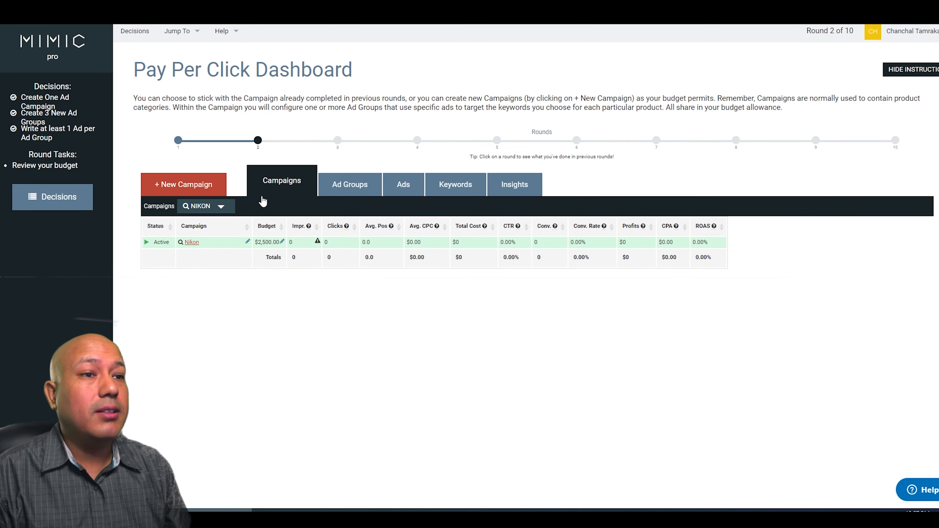
{"action": "left_click", "coordinate": [215, 208]}
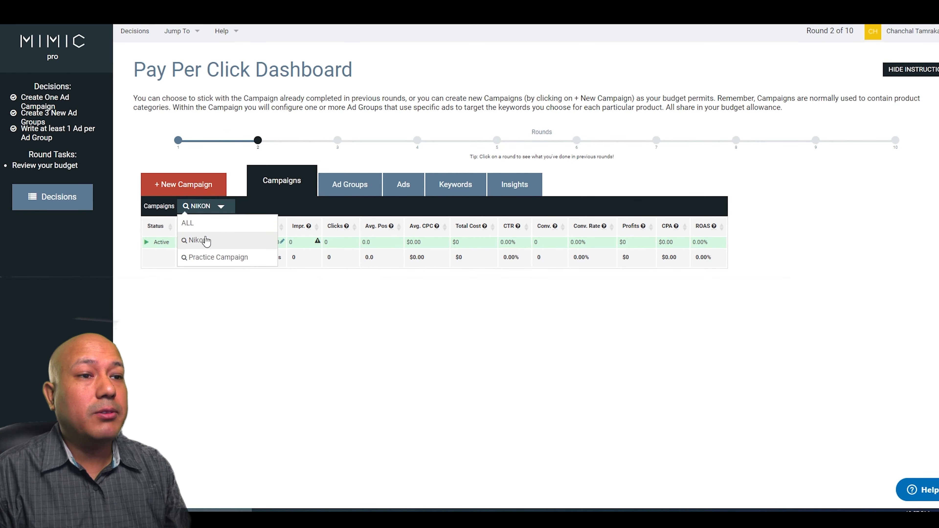
{"action": "left_click", "coordinate": [199, 223]}
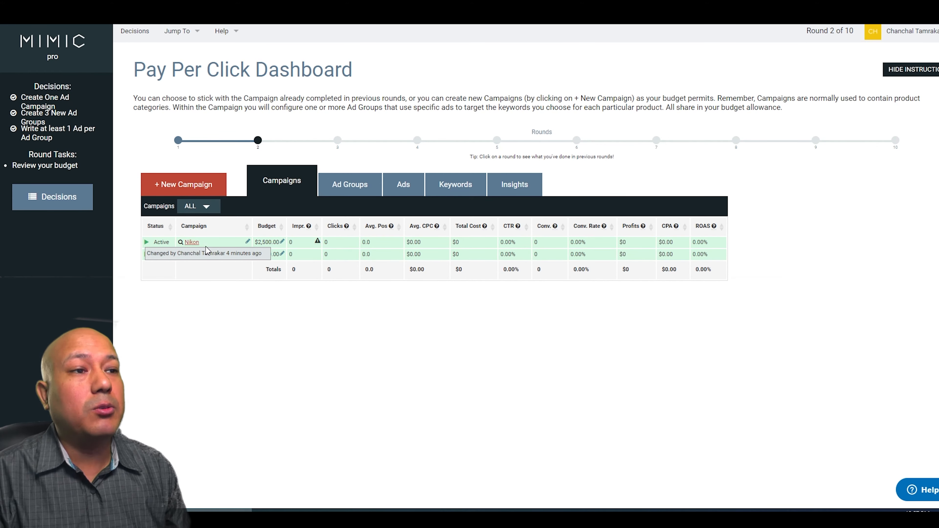
{"action": "left_click", "coordinate": [347, 189]}
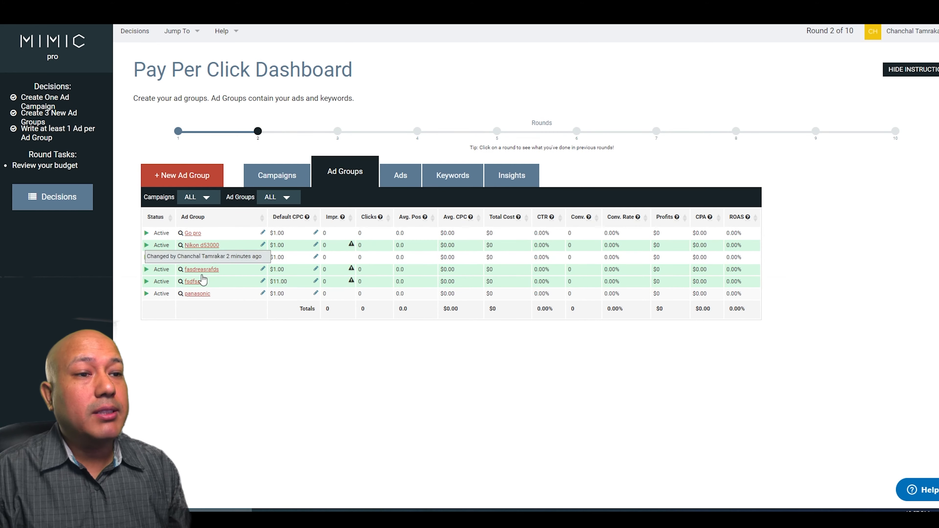
{"action": "left_click", "coordinate": [216, 204]}
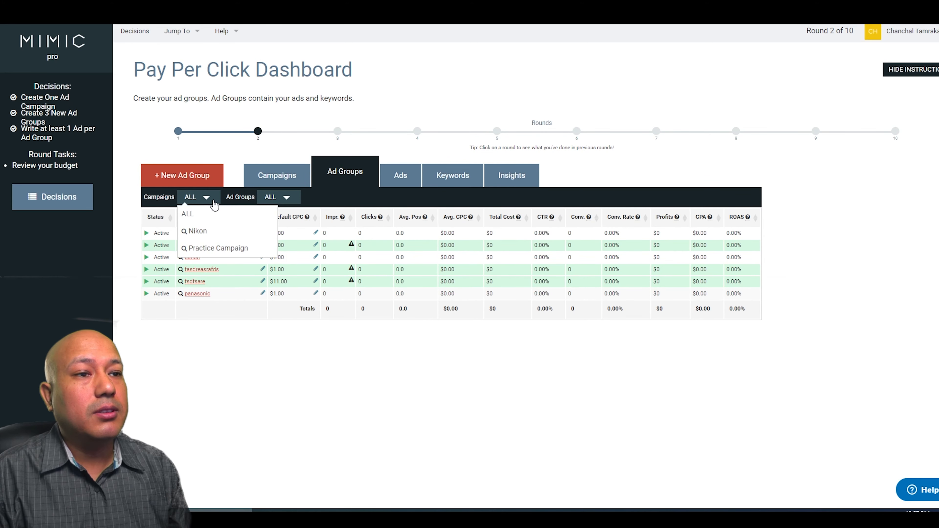
{"action": "left_click", "coordinate": [196, 231]}
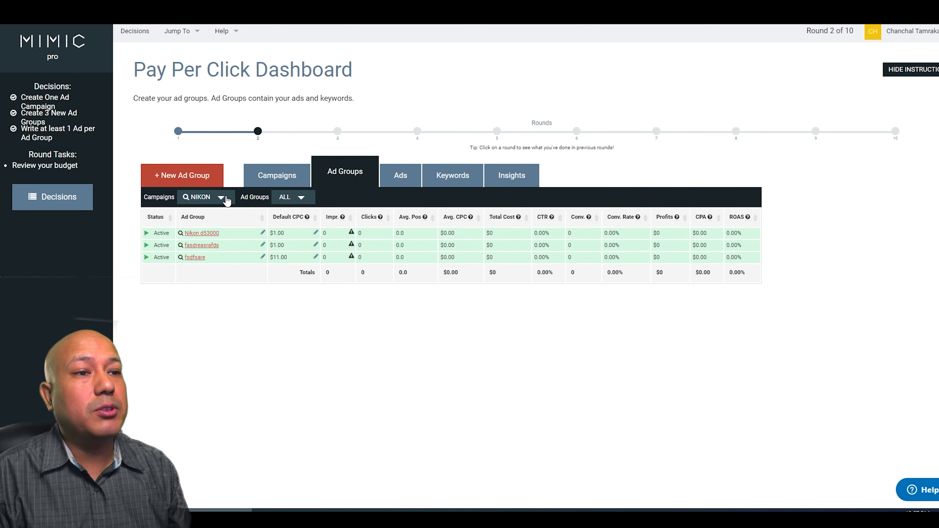
{"action": "left_click", "coordinate": [400, 178]}
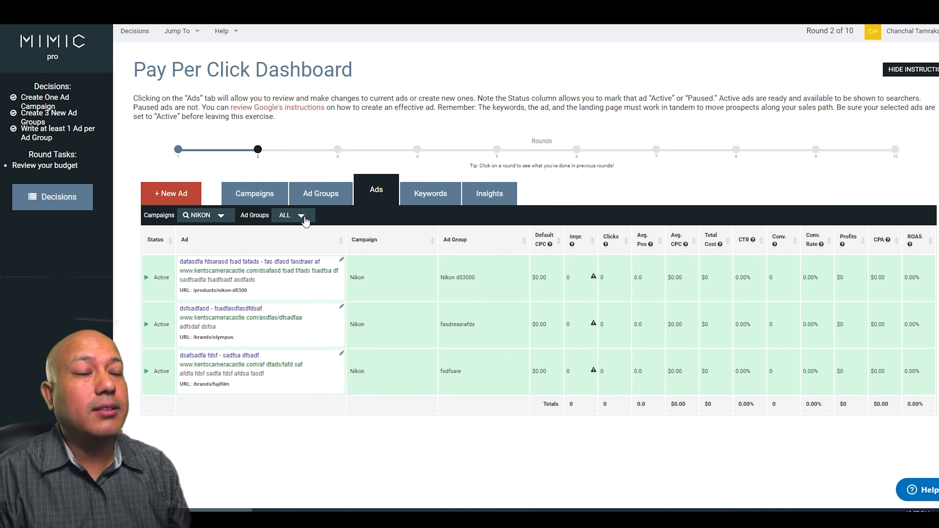
Review the Nikon campaign's ads one ad group at a time: Nikon d53000, fasdreasrafds and fsdfsare
{"action": "left_click", "coordinate": [290, 222]}
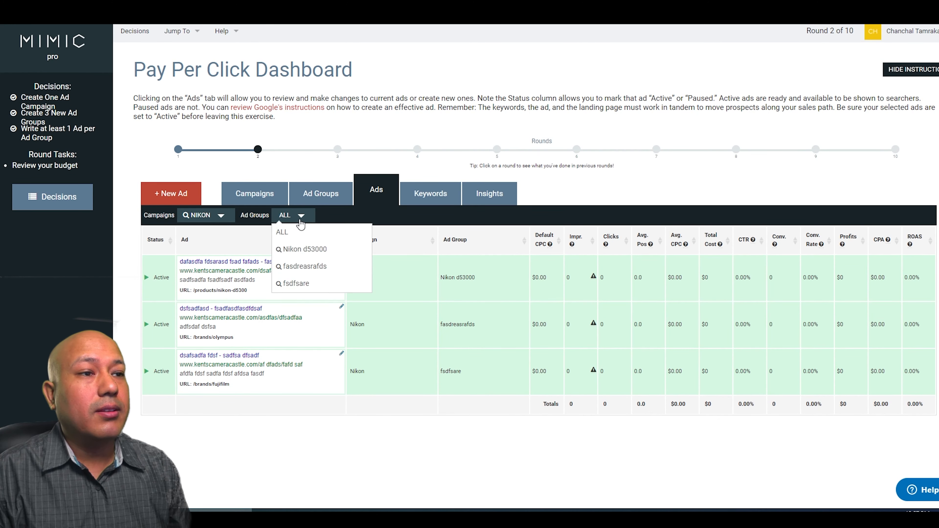
{"action": "left_click", "coordinate": [308, 250]}
{"action": "left_click", "coordinate": [314, 223]}
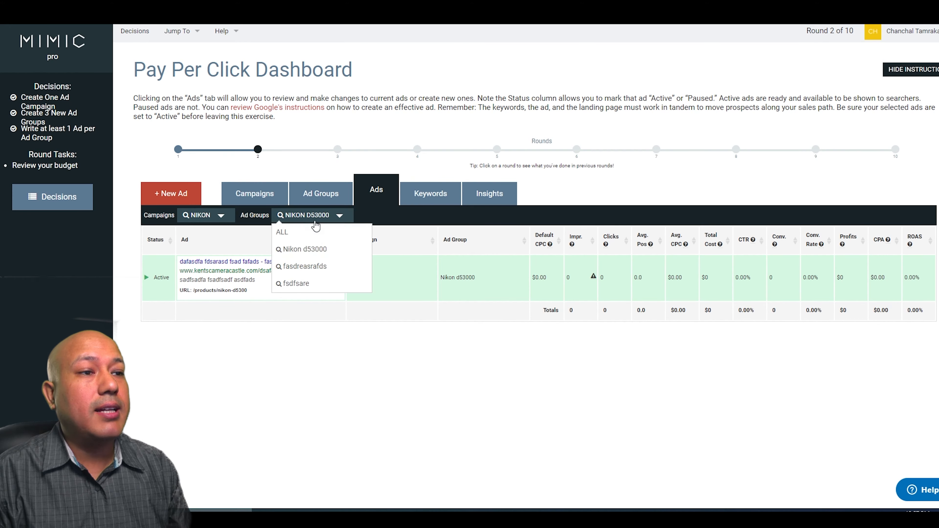
{"action": "left_click", "coordinate": [314, 267]}
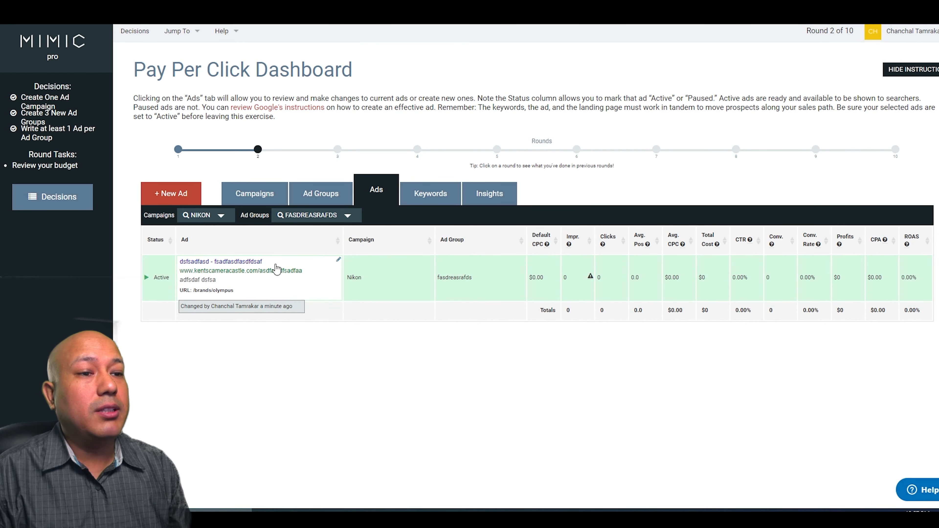
{"action": "left_click", "coordinate": [330, 218]}
{"action": "left_click", "coordinate": [314, 285]}
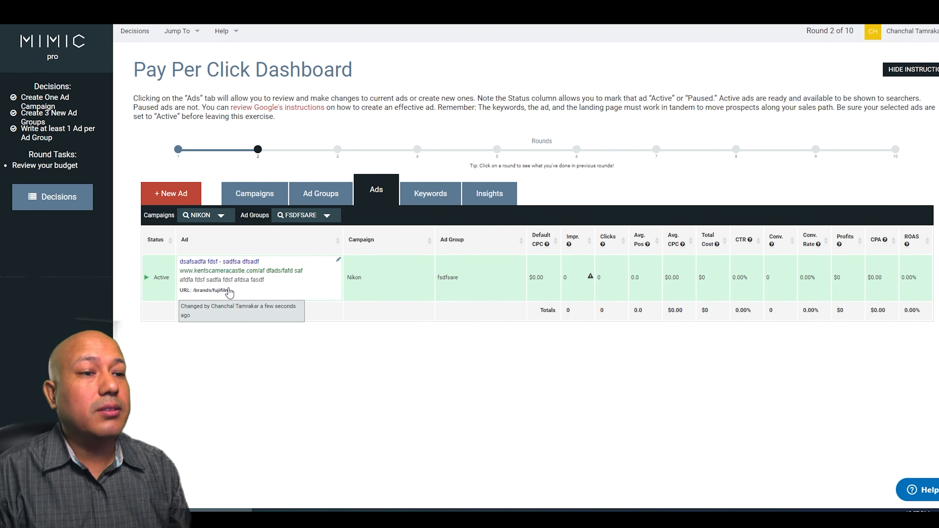
Review the Nikon campaign's keywords and max CPC bids for the ad groups Nikon d53000, fasdreasrafds and fsdfsare in turn
{"action": "left_click", "coordinate": [442, 199]}
{"action": "left_click", "coordinate": [376, 243]}
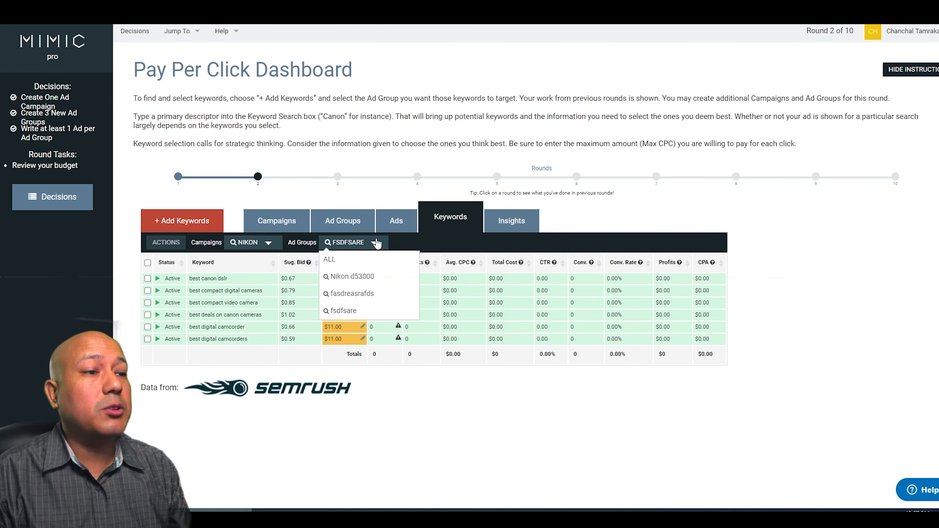
{"action": "left_click", "coordinate": [359, 277]}
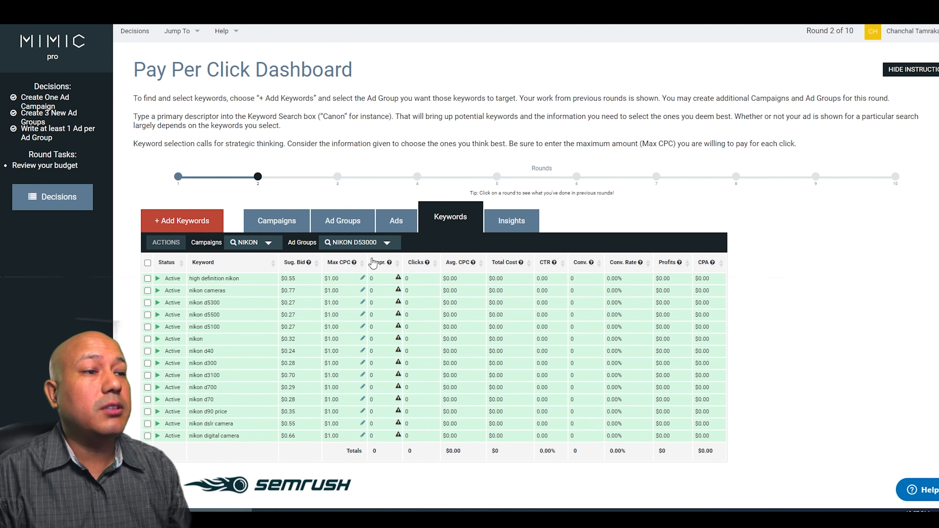
{"action": "left_click", "coordinate": [388, 244]}
{"action": "left_click", "coordinate": [370, 293]}
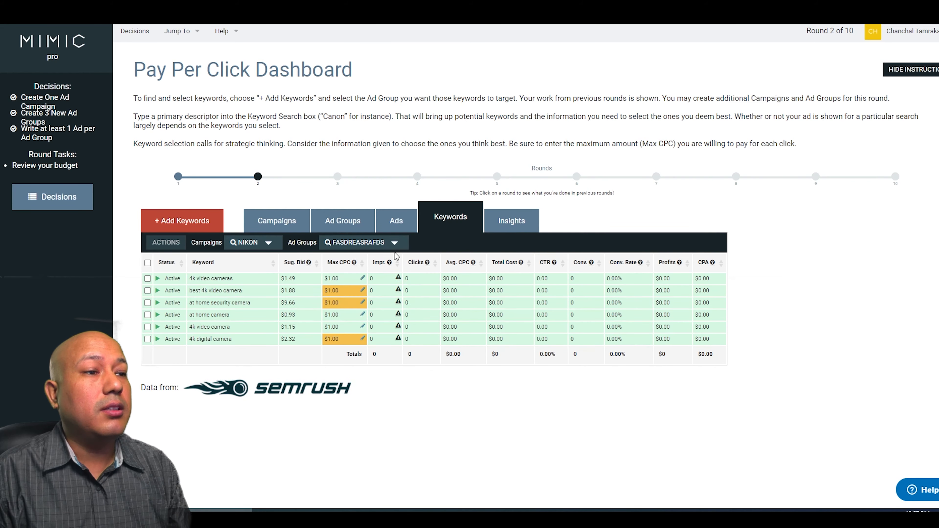
{"action": "left_click", "coordinate": [395, 243]}
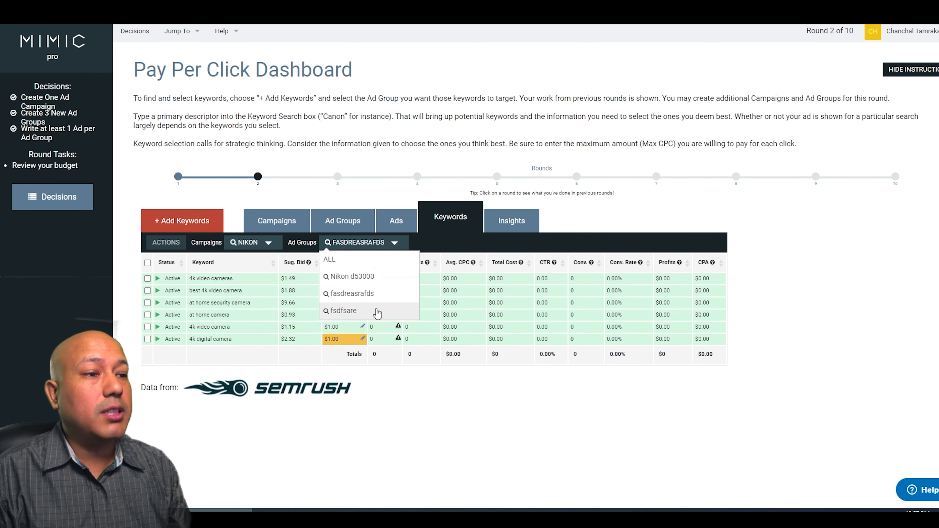
{"action": "left_click", "coordinate": [375, 308]}
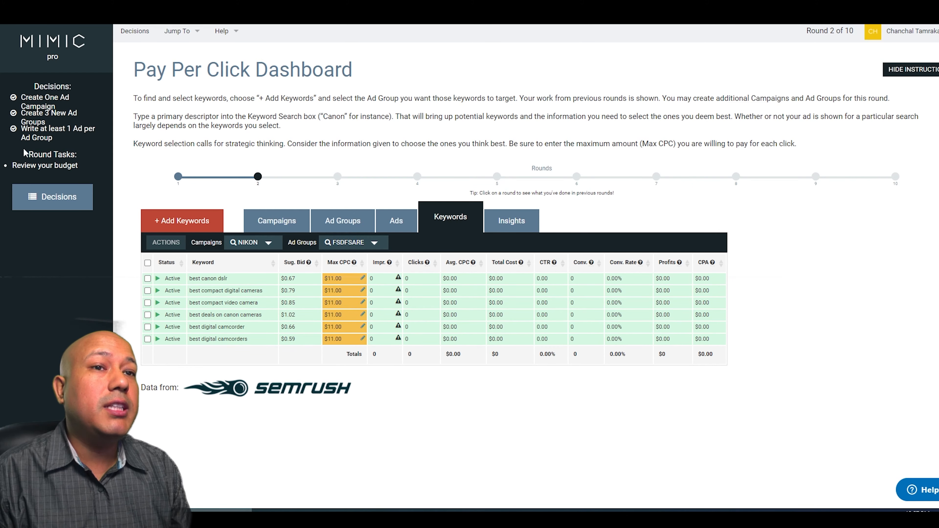
Return to the Round 2 decisions overview and open the Review Budget task to check the round's budget
{"action": "left_click", "coordinate": [47, 198]}
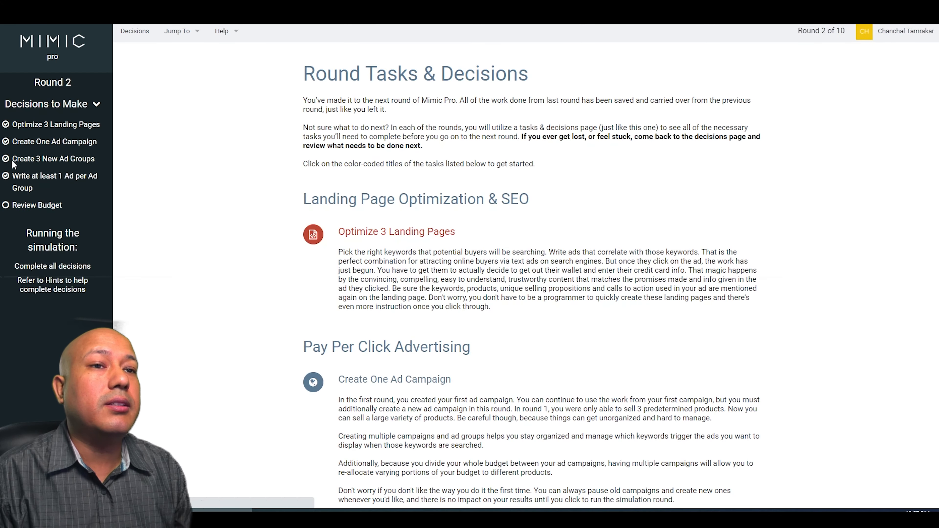
{"action": "left_click", "coordinate": [24, 207]}
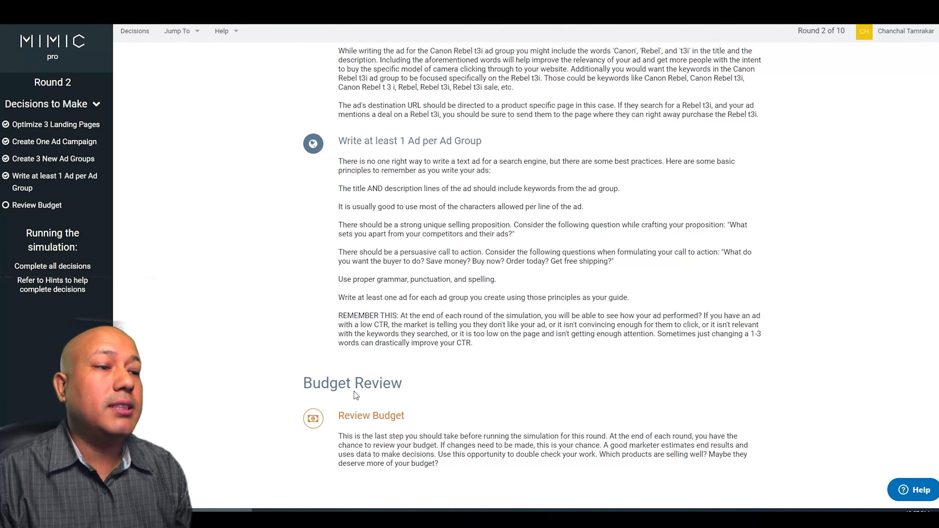
{"action": "left_click", "coordinate": [379, 416]}
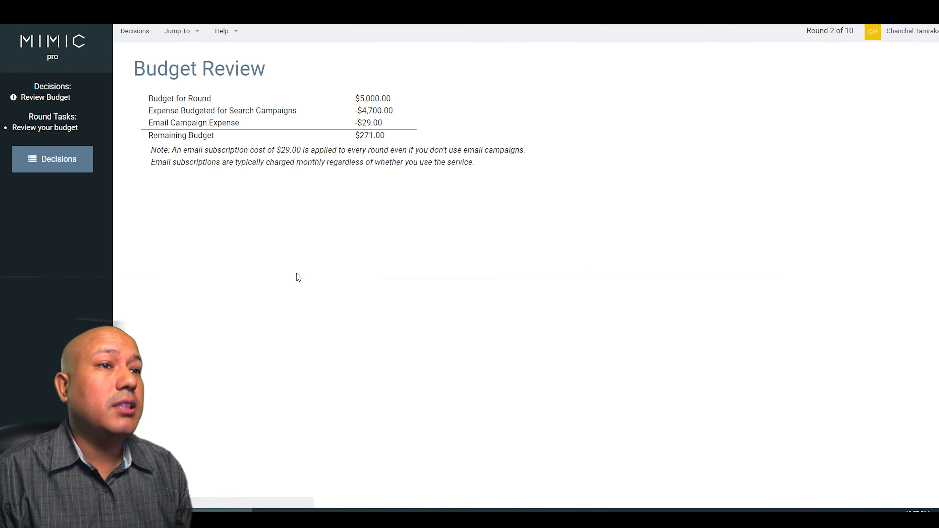